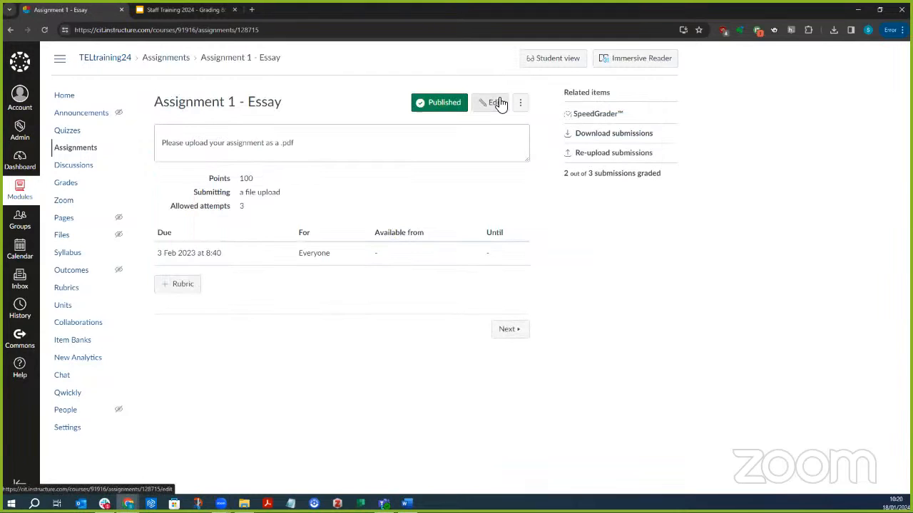
- Open Assignment 1 - Essay for editing, review the submission type choices and keep Online selected
click(497, 103)
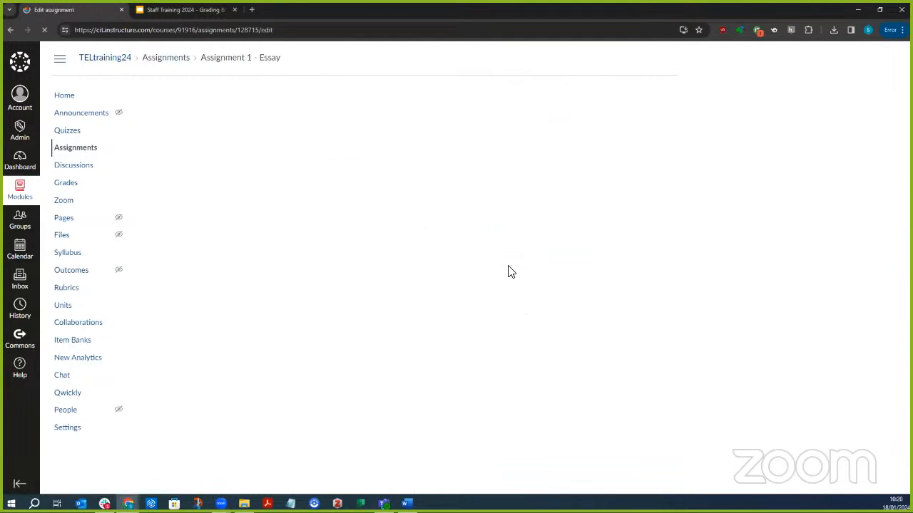
scroll(520, 271, down, 2)
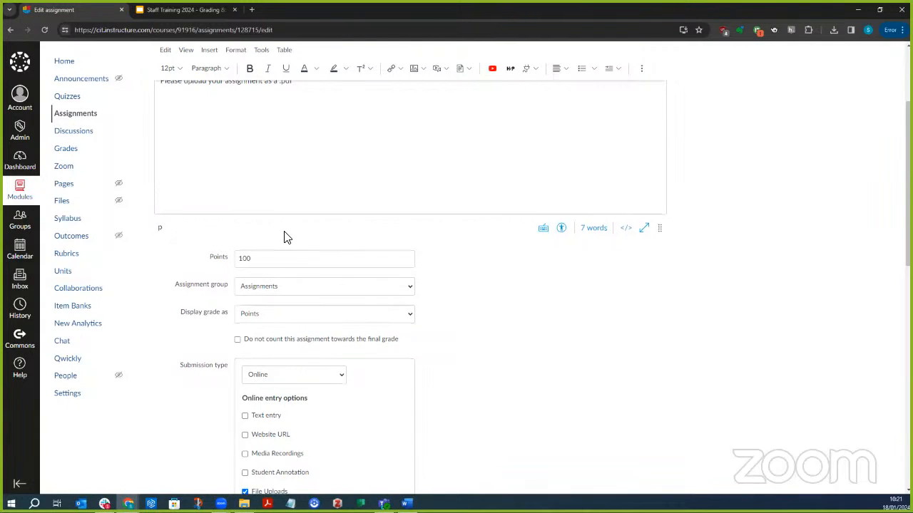
scroll(283, 236, down, 2)
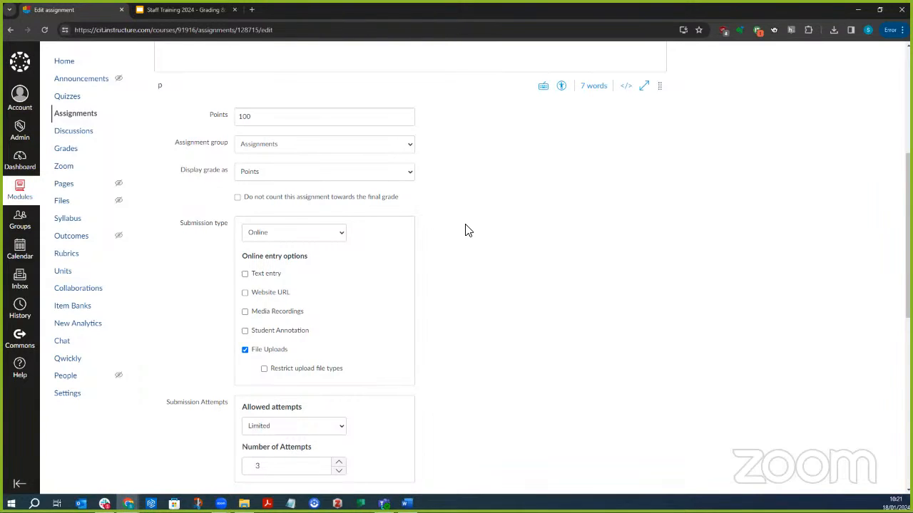
click(310, 233)
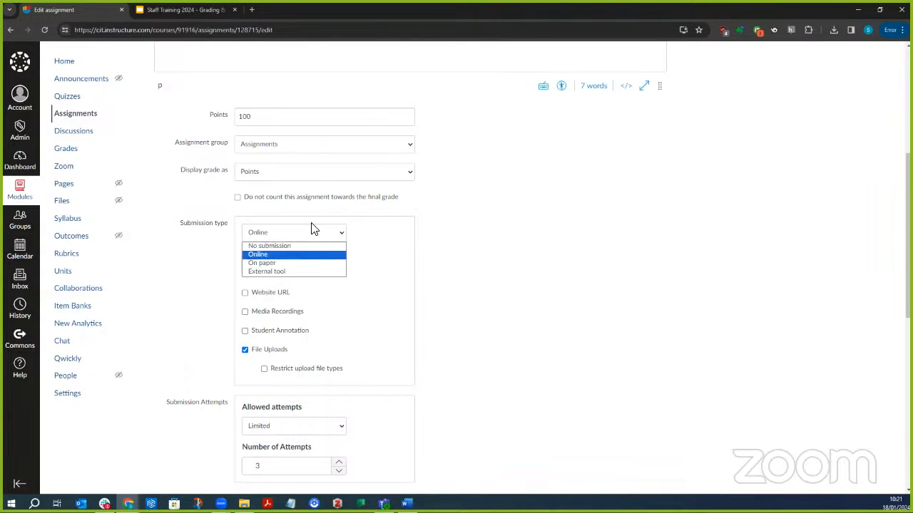
click(293, 258)
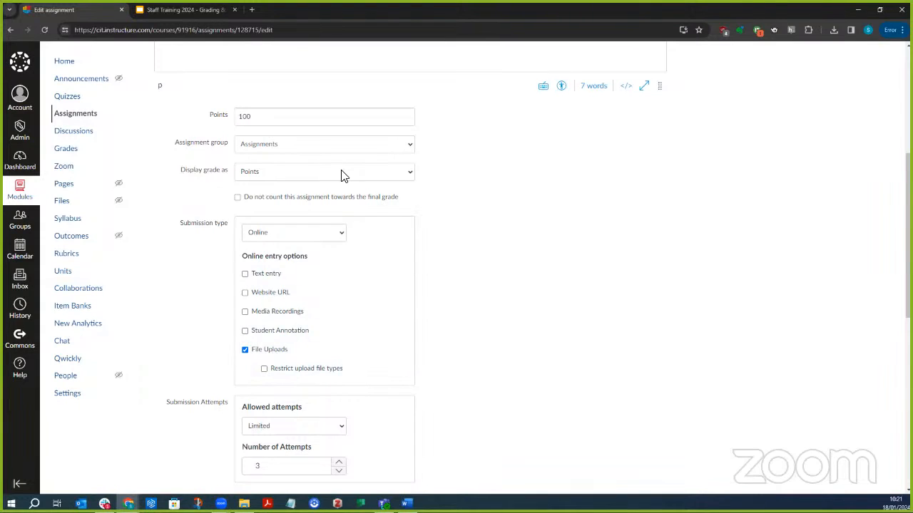
- Turn File Uploads off and on again, then try the upload file type restriction and remove it
click(265, 351)
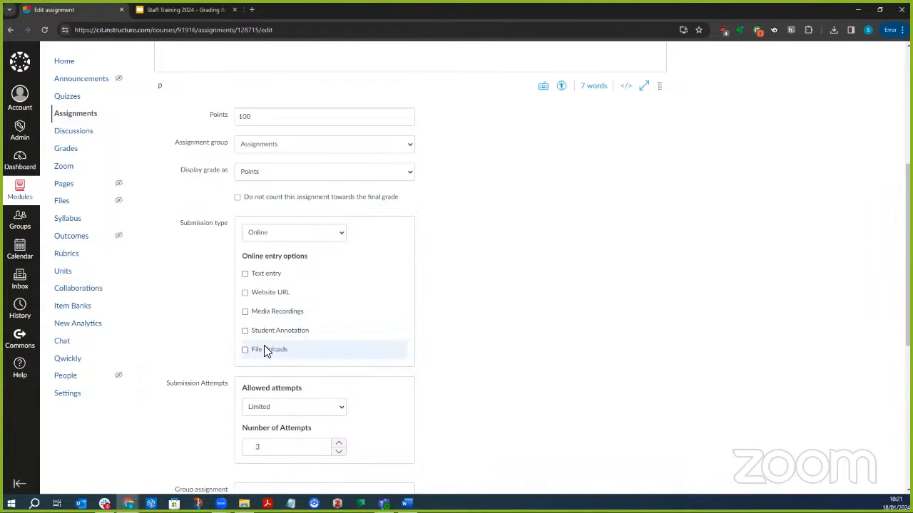
click(265, 352)
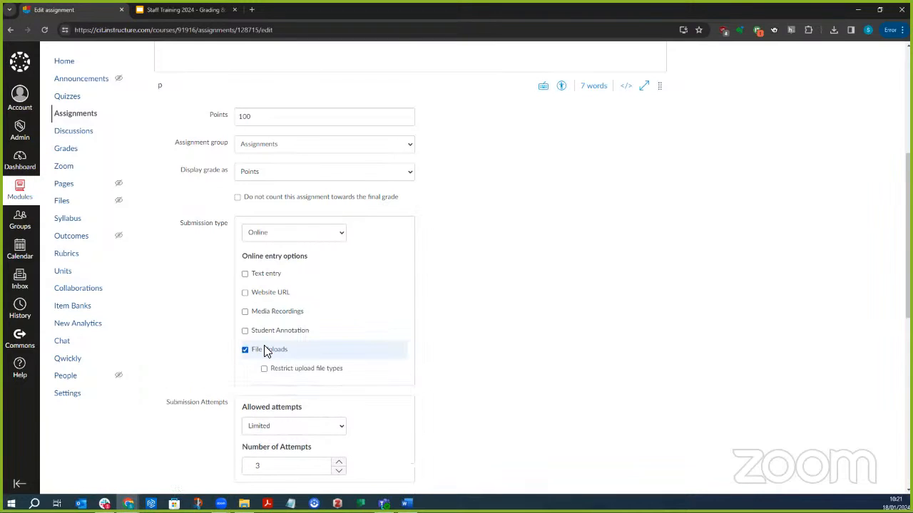
click(340, 375)
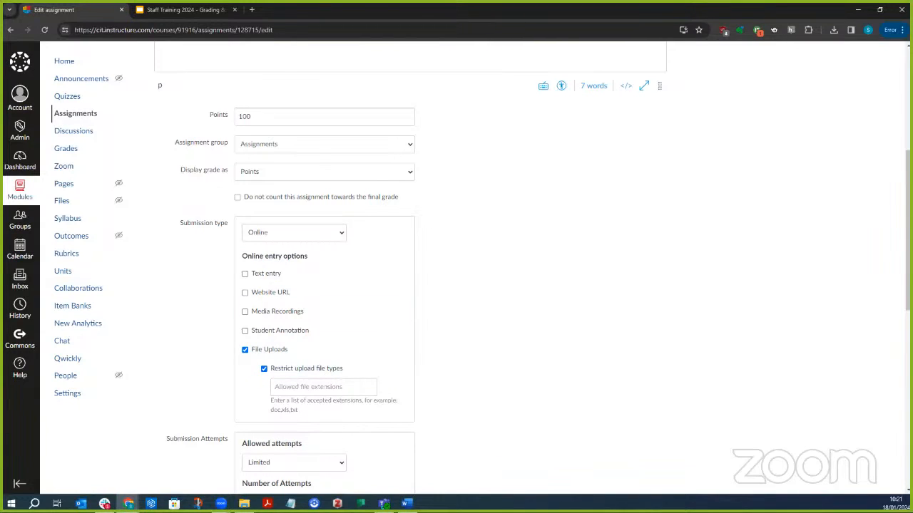
click(334, 387)
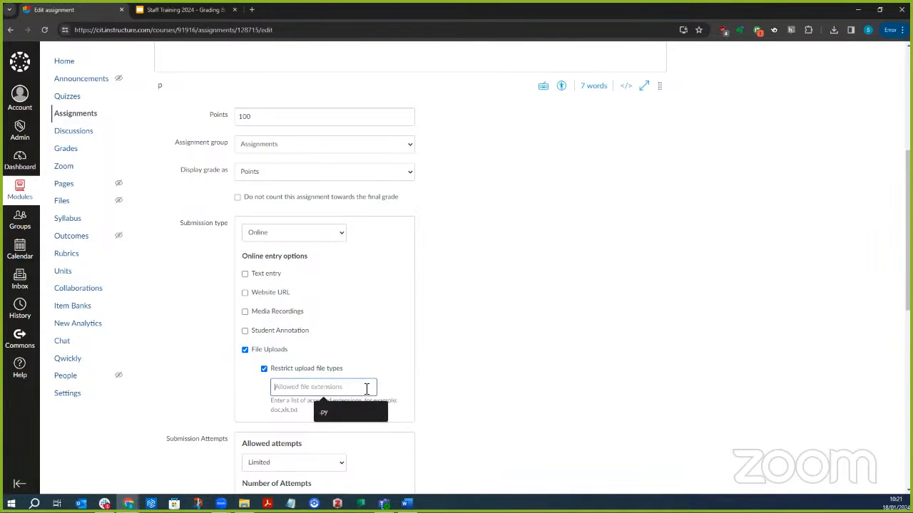
click(298, 374)
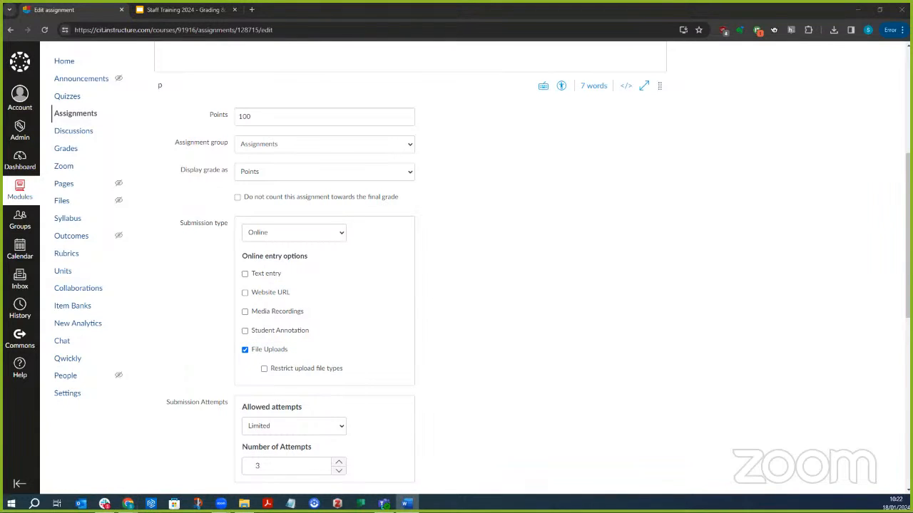
- Try the On paper submission type, then switch the assignment back to Online
click(310, 238)
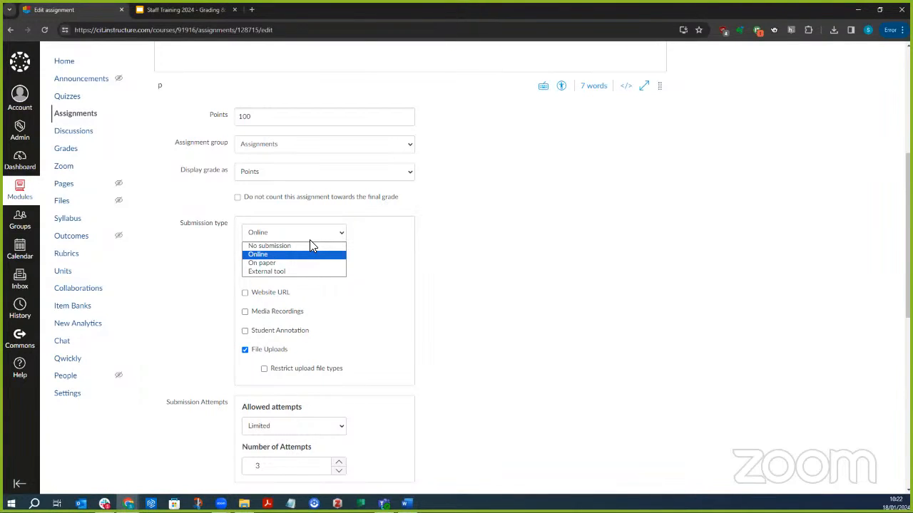
click(312, 262)
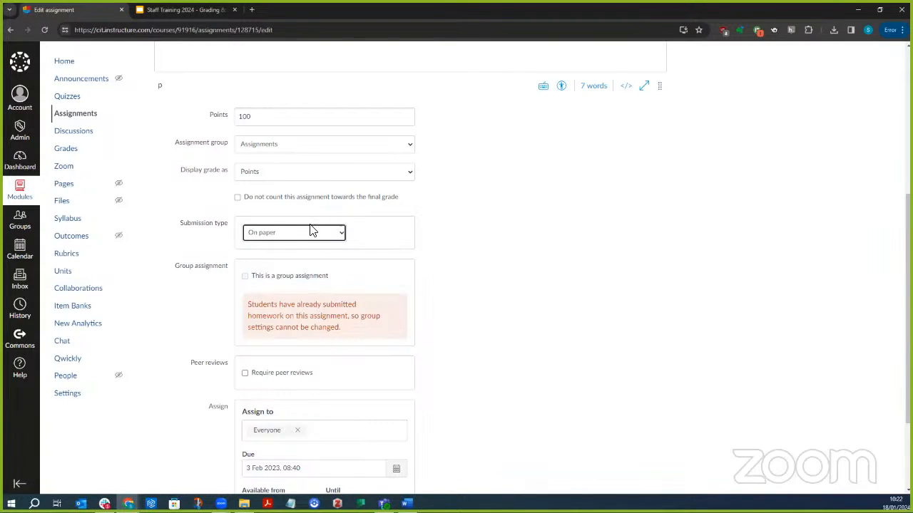
click(311, 235)
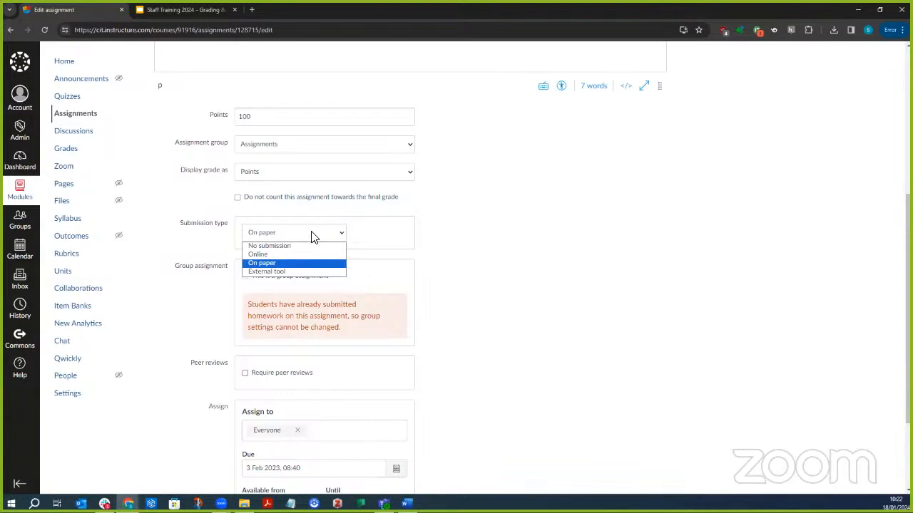
click(316, 256)
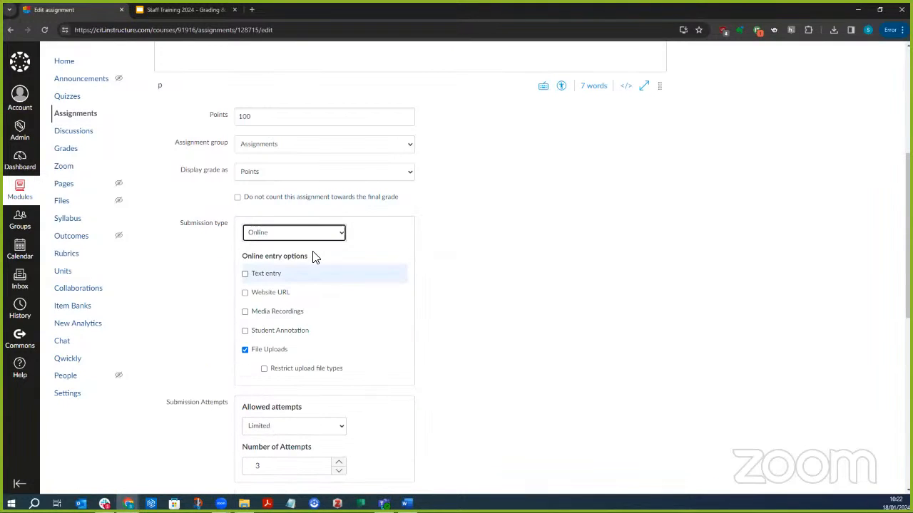
click(458, 336)
- Examine the submission attempts, plagiarism review, group and peer review settings, and the choices for whom the essay is assigned to
scroll(458, 337, down, 3)
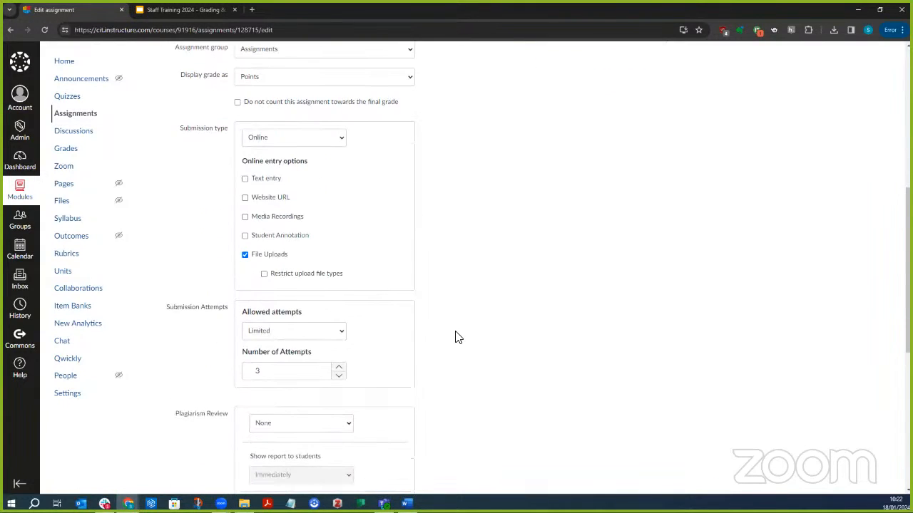
scroll(633, 276, down, 3)
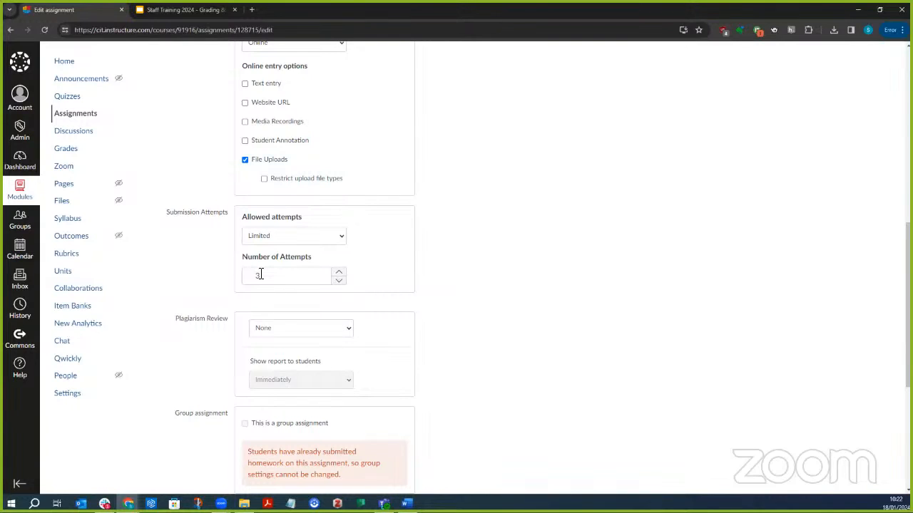
scroll(453, 366, down, 4)
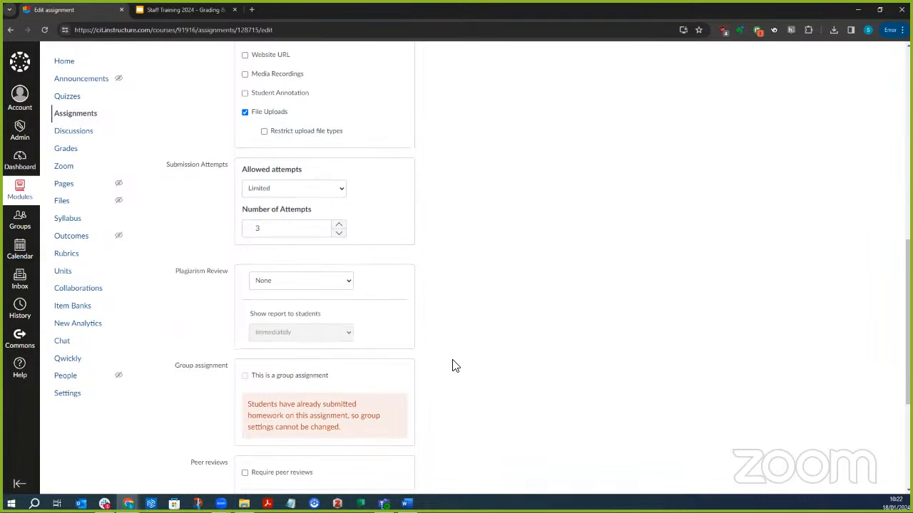
scroll(456, 366, down, 1)
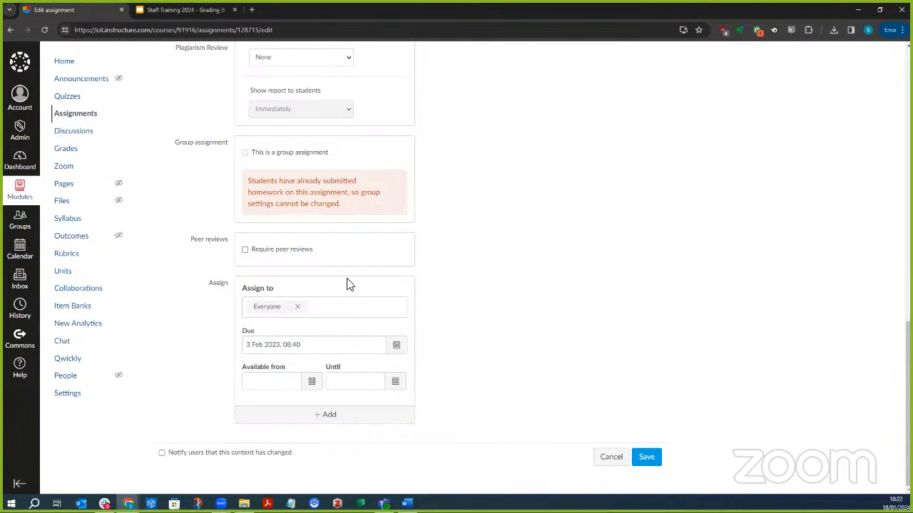
click(348, 306)
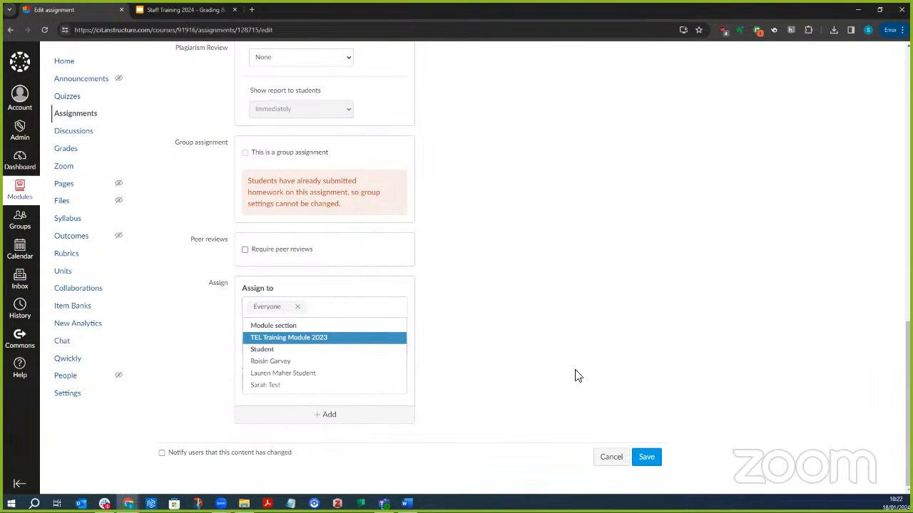
key(Down)
click(525, 337)
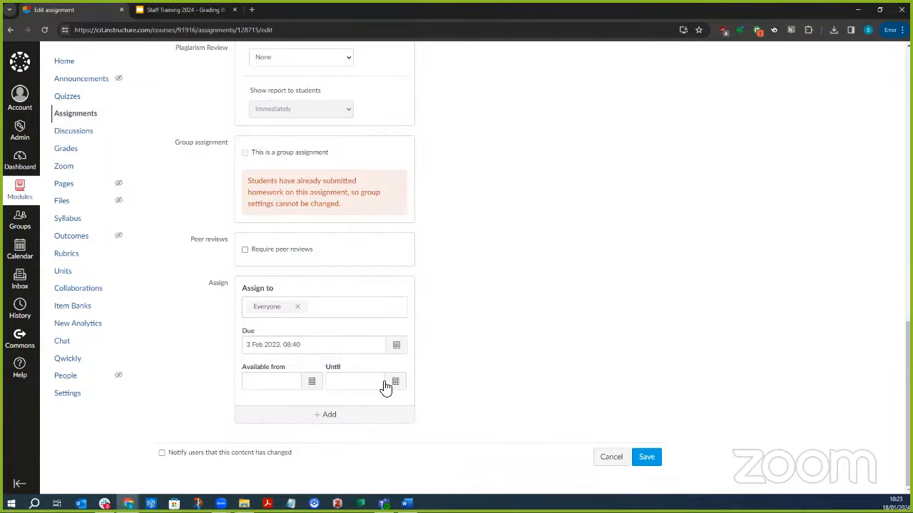
- Set the essay assignment's Available from date to 11 Jan 2024
click(355, 383)
click(288, 356)
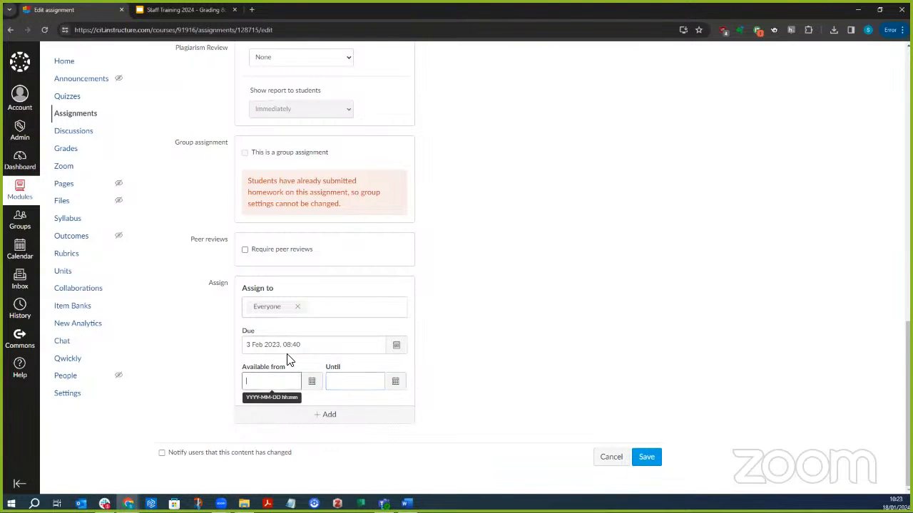
click(312, 383)
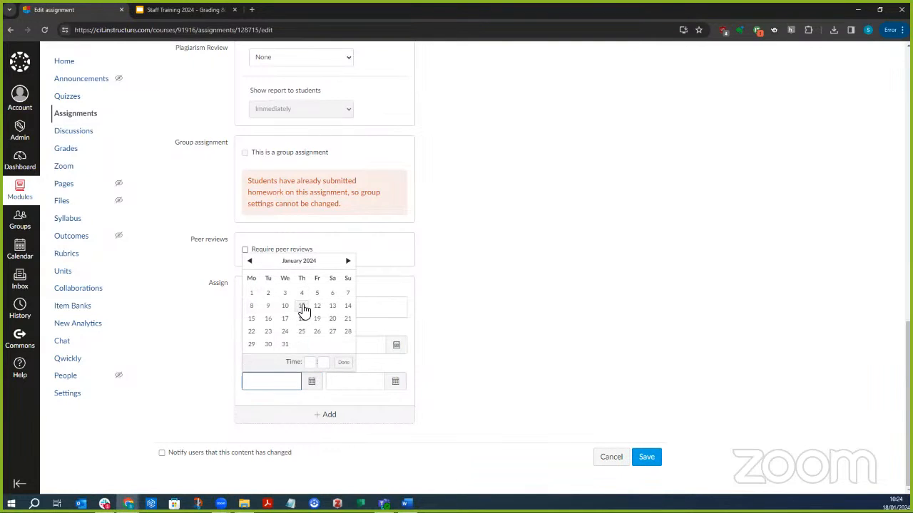
click(302, 306)
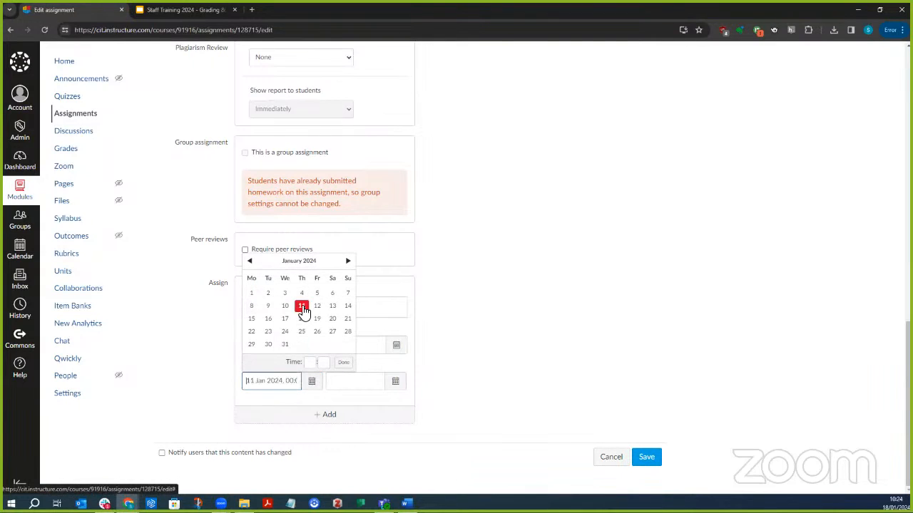
click(328, 405)
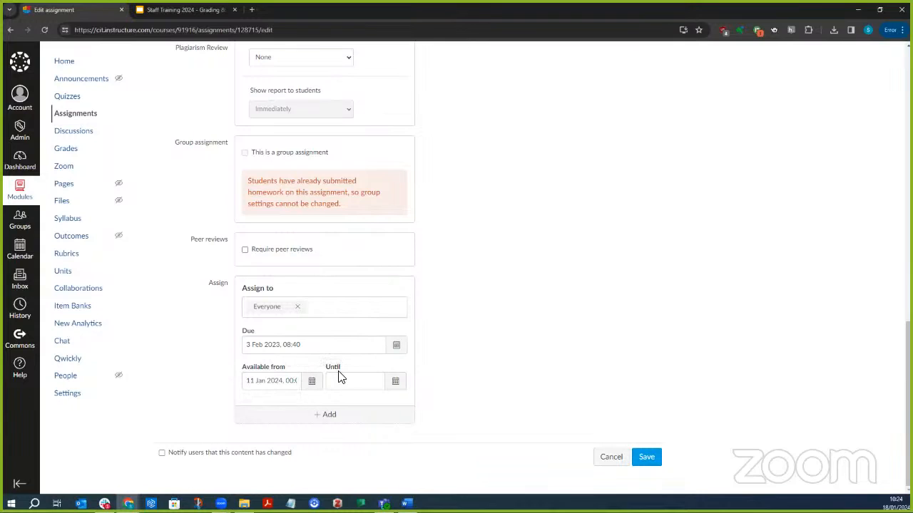
- Clear the Available from date and save the essay assignment
click(376, 383)
triple_click(279, 381)
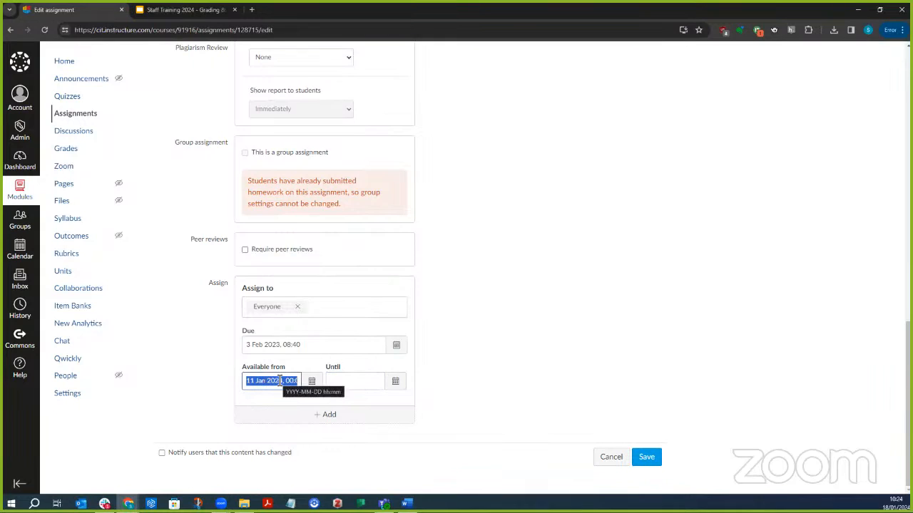
key(BackSpace)
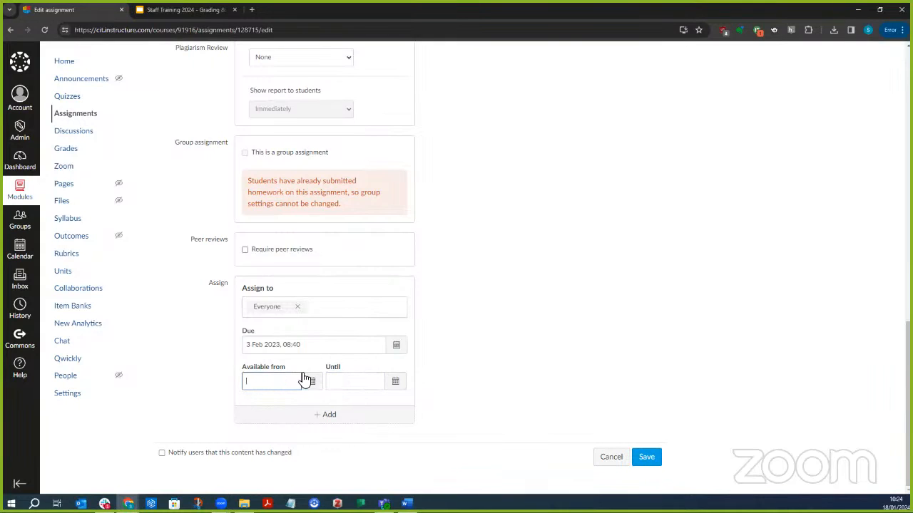
click(404, 302)
click(638, 452)
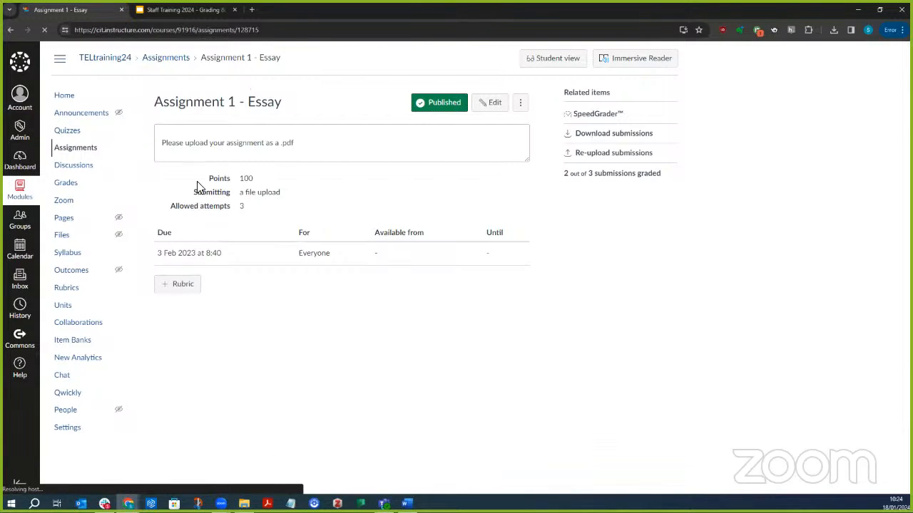
- Publish Assignment Test from the course's Assignments list
click(91, 150)
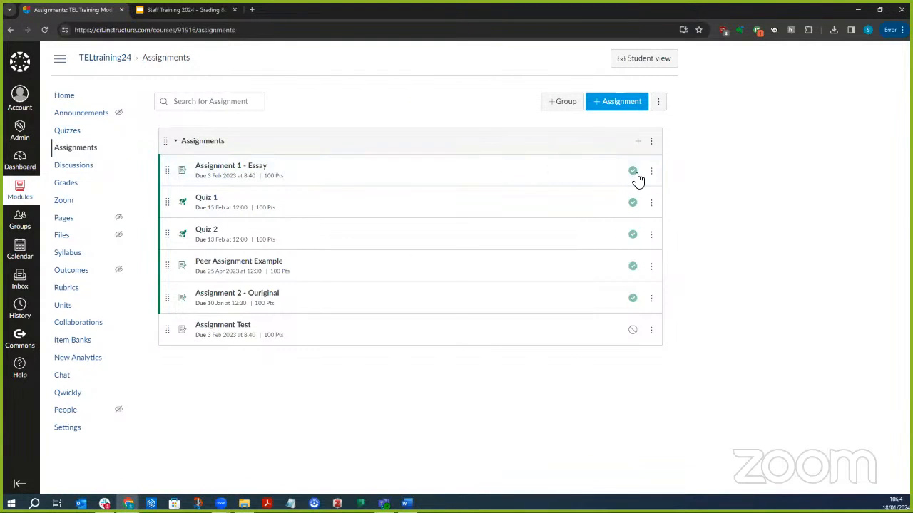
click(634, 332)
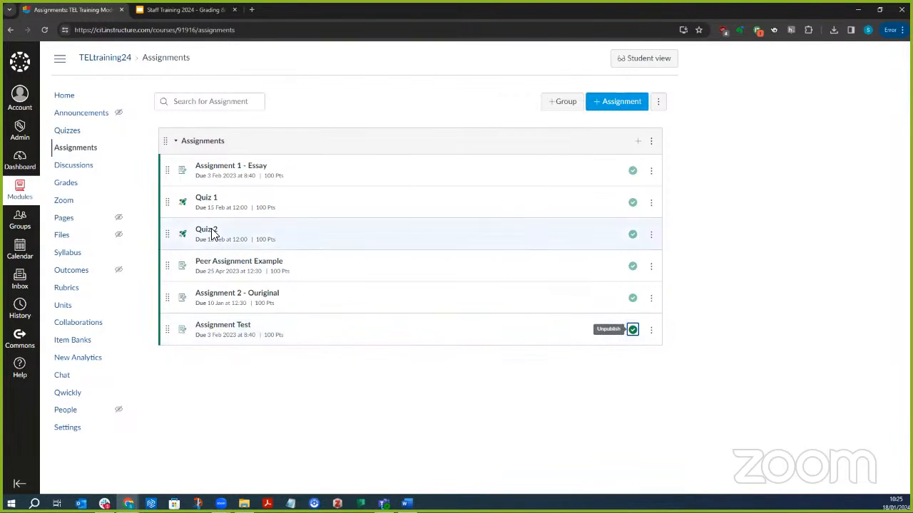
- Unpublish Assignment Test from the course's Units page
click(109, 306)
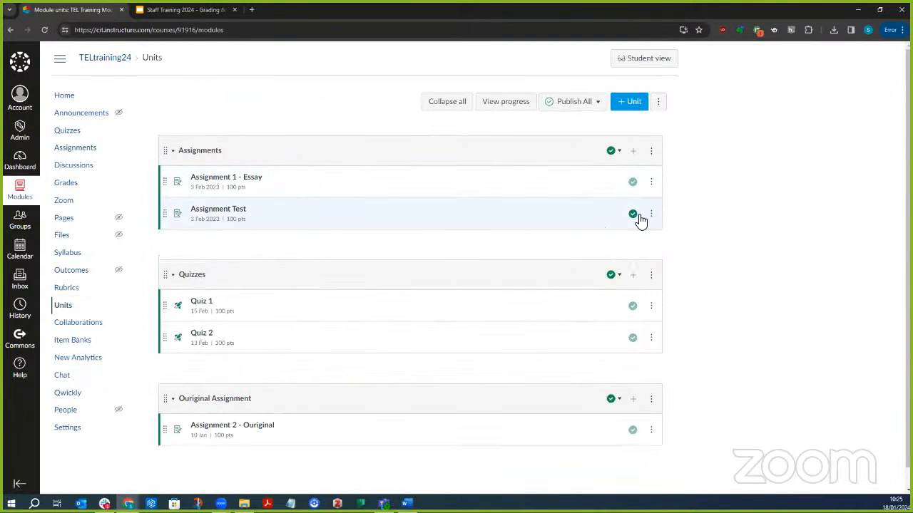
click(633, 214)
click(632, 218)
click(633, 215)
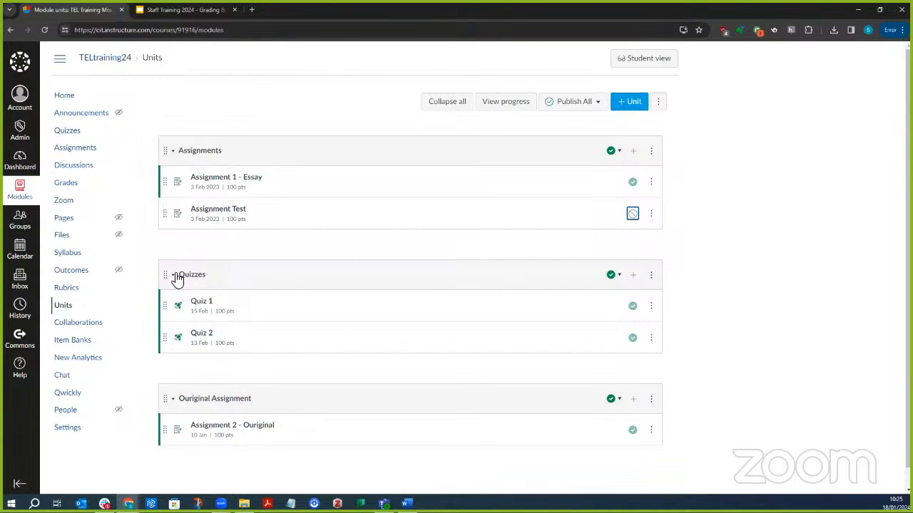
- Open Quiz 2 from the course's Quizzes list and examine its points, submission type and assignment date settings
click(72, 137)
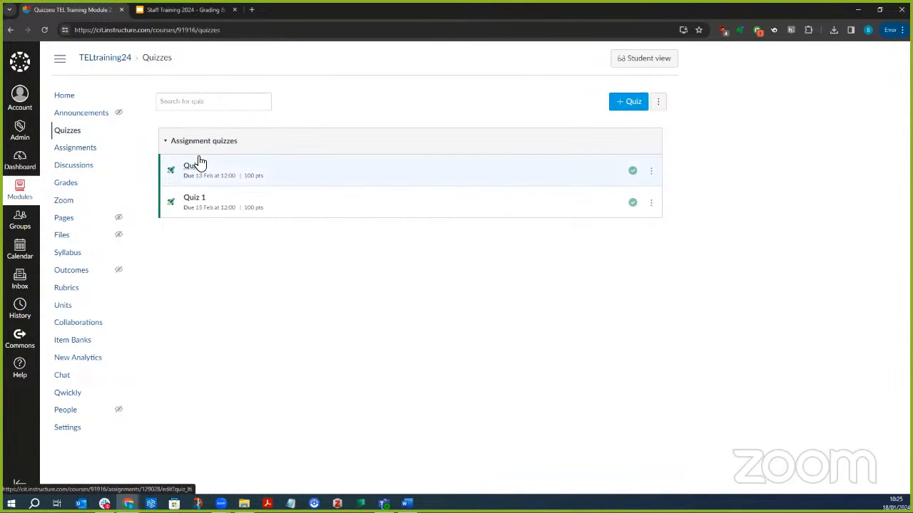
click(201, 165)
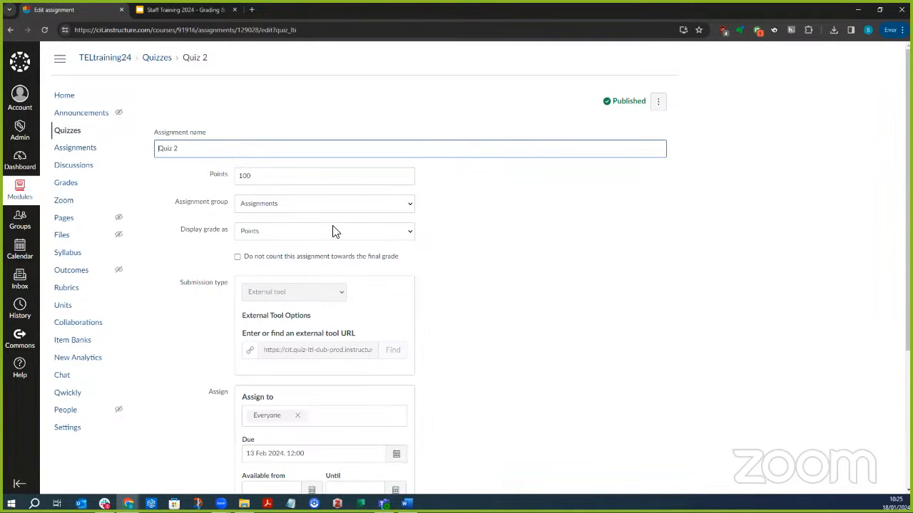
scroll(334, 230, down, 3)
scroll(176, 283, down, 2)
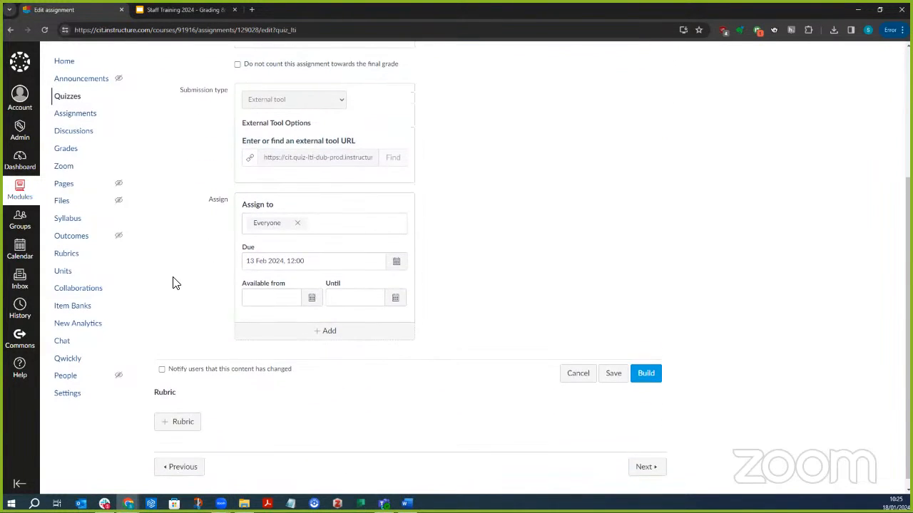
scroll(376, 257, up, 4)
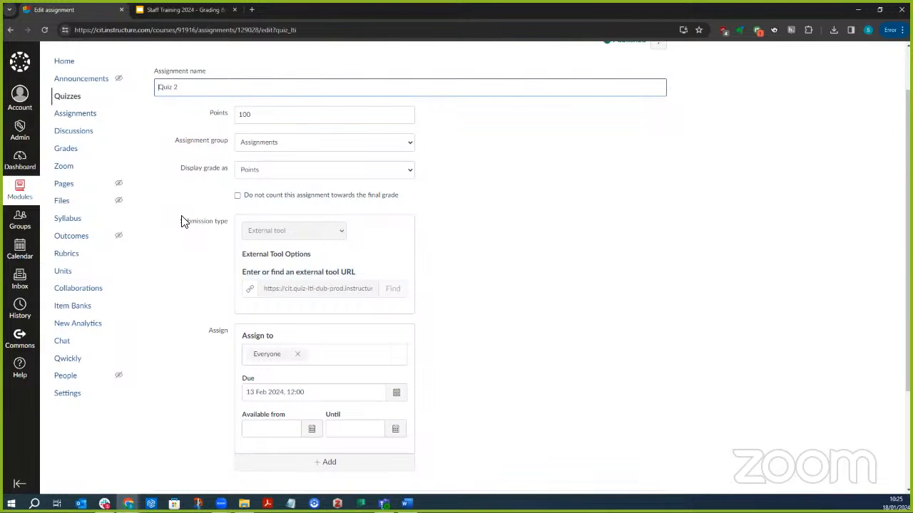
- View the module section and student options available for assigning Quiz 2, keeping it assigned to Everyone
scroll(182, 221, down, 2)
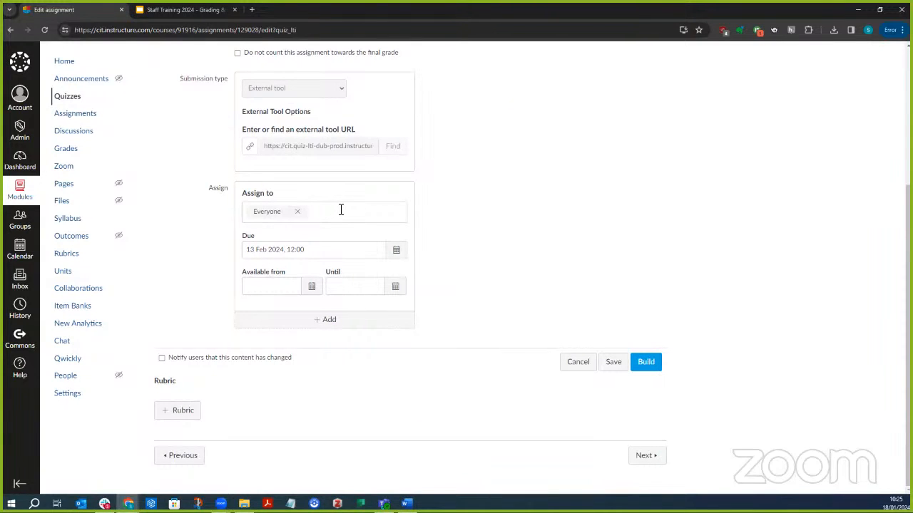
click(308, 212)
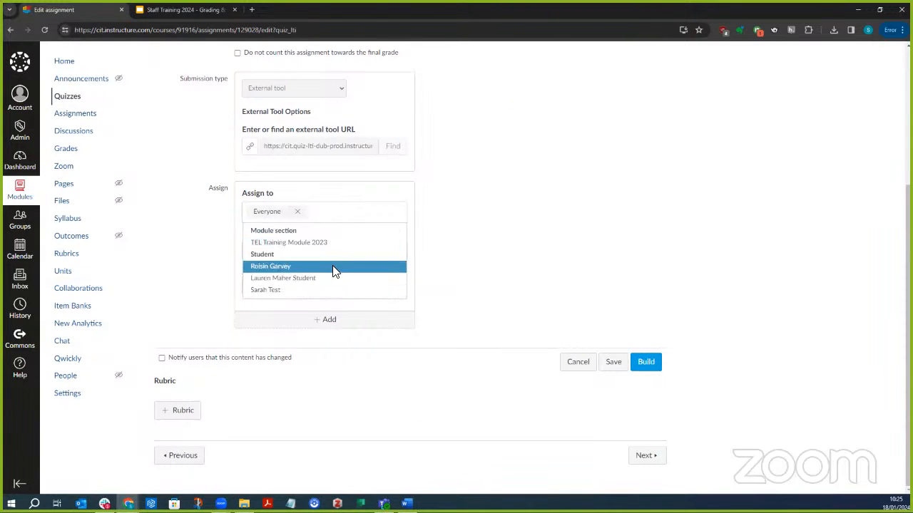
click(466, 231)
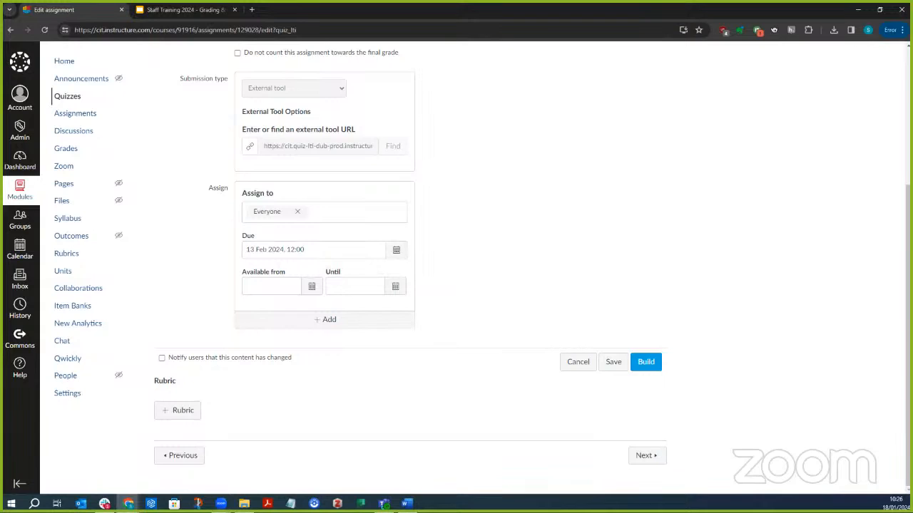
- Set the Available from date of Quiz 2 to 13 Feb 2024, 10:00
click(312, 293)
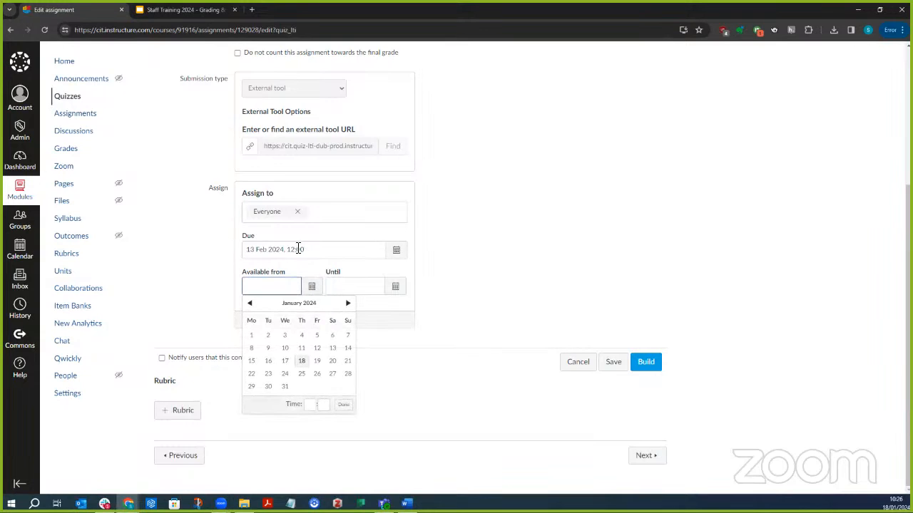
click(347, 304)
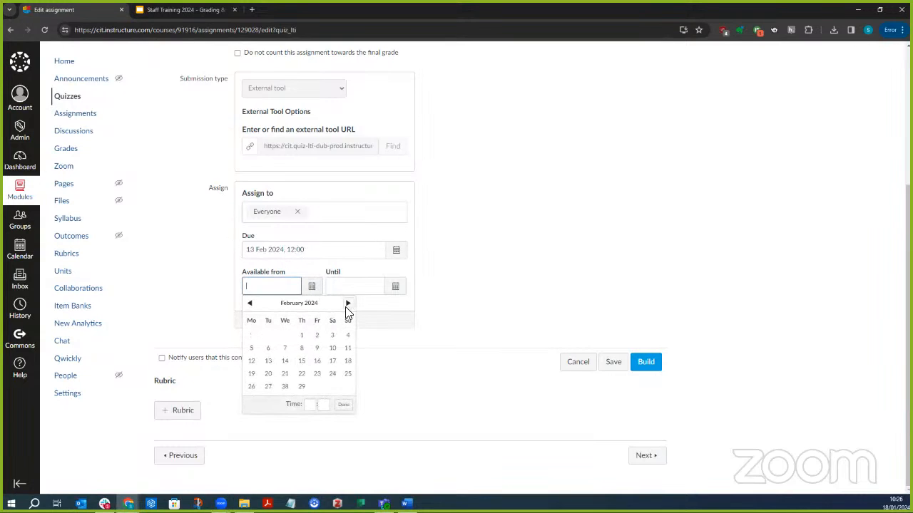
click(268, 361)
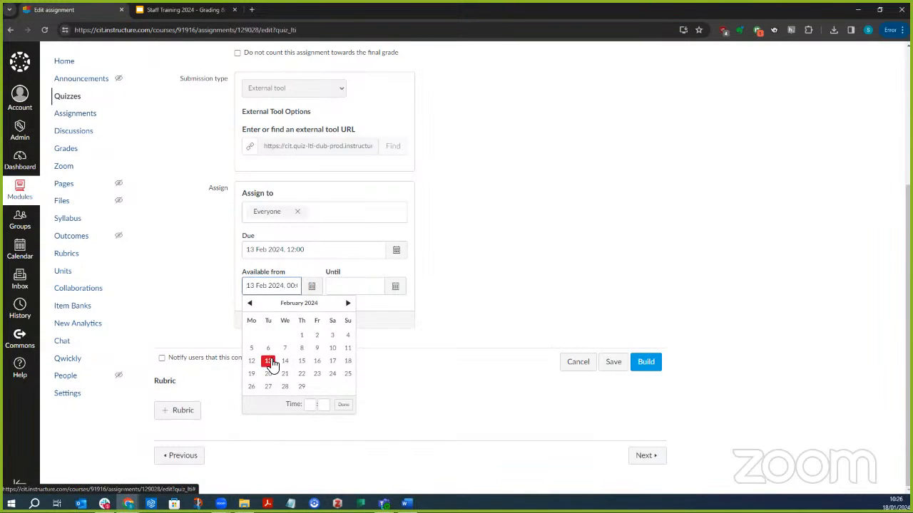
double_click(291, 286)
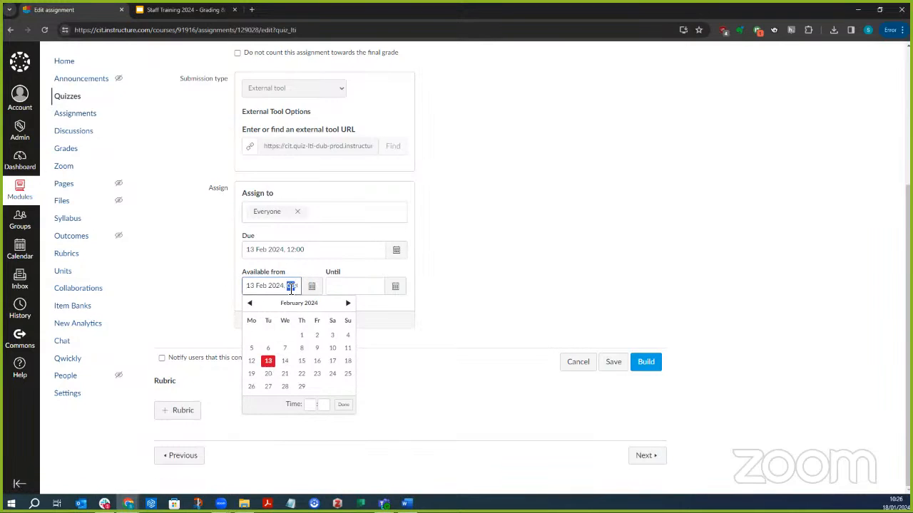
text(10)
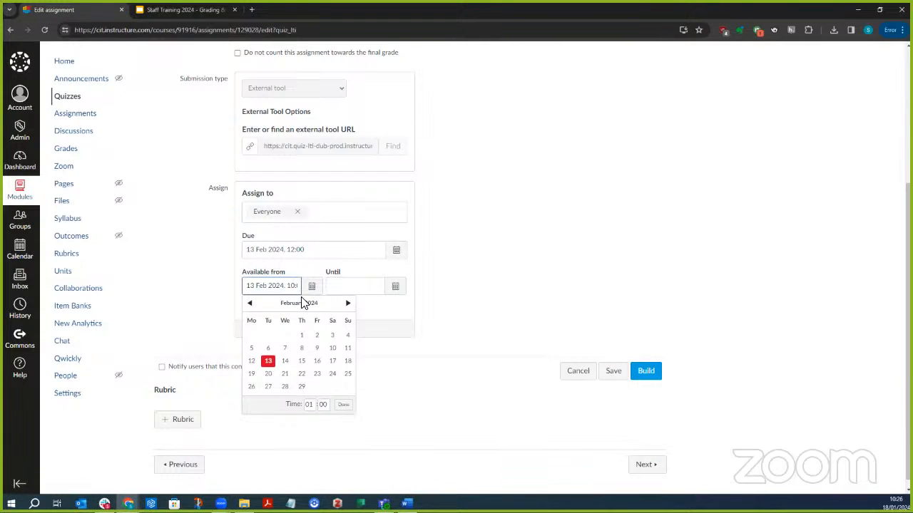
- Set the Until date of Quiz 2 to 13 Feb 2024, 12:59 and save the quiz settings
click(346, 283)
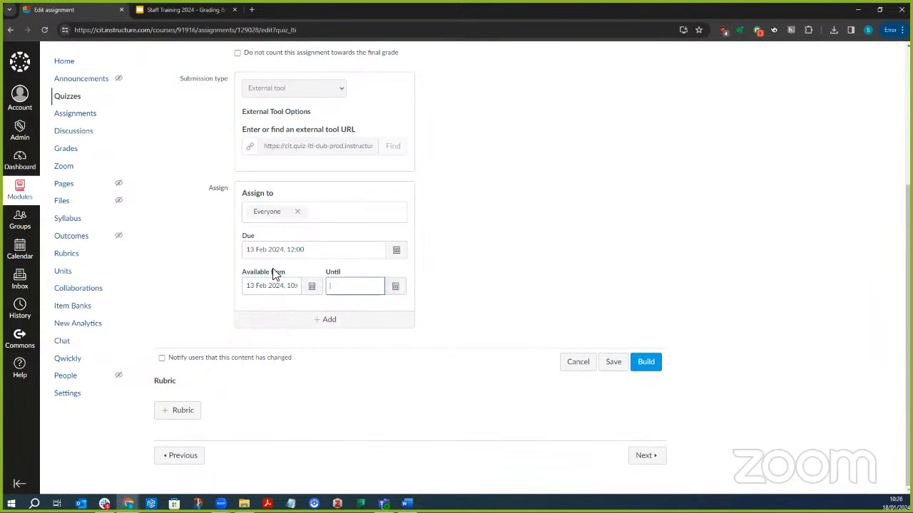
click(397, 288)
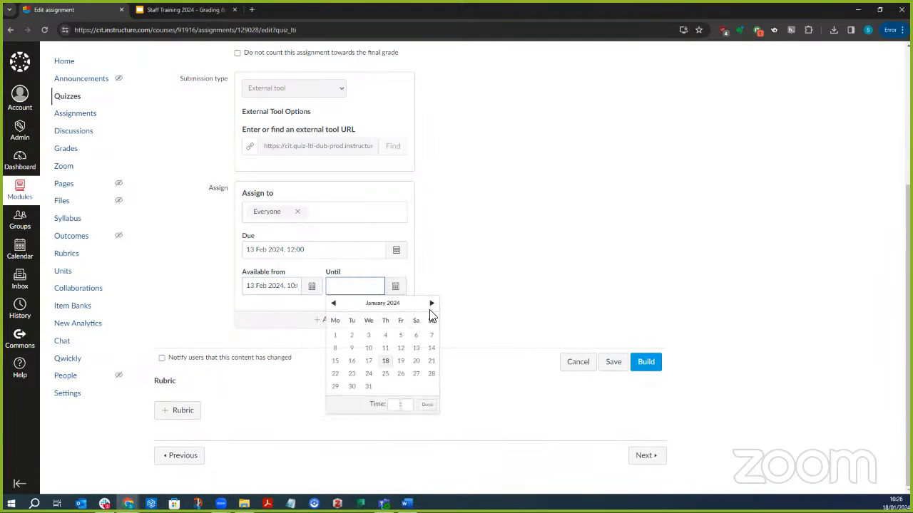
click(431, 307)
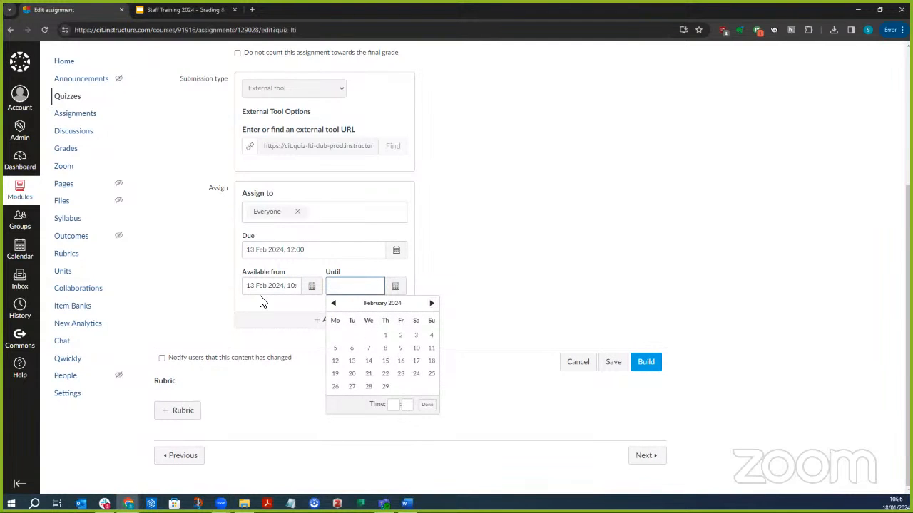
click(356, 364)
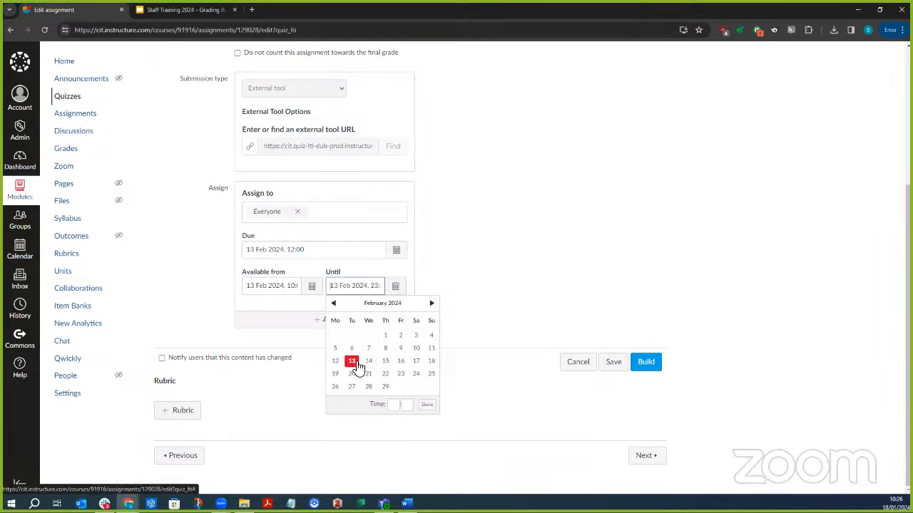
double_click(372, 286)
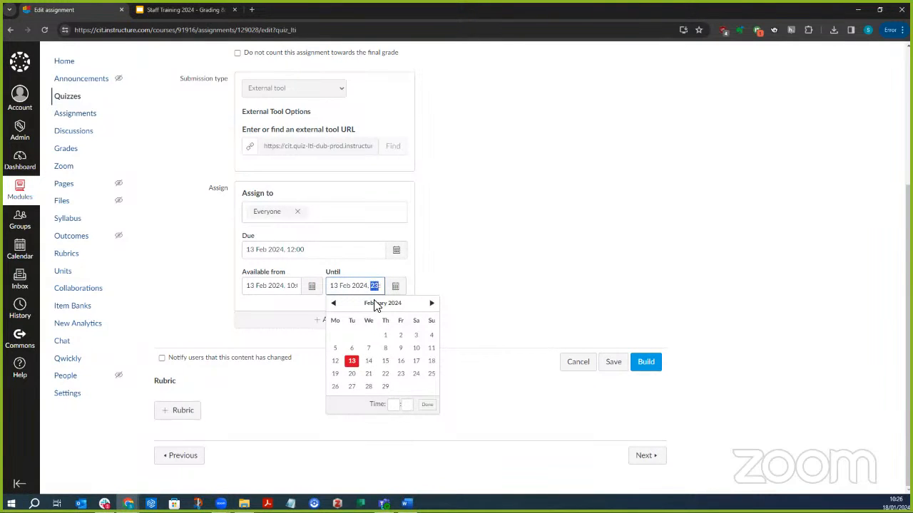
text(12:59)
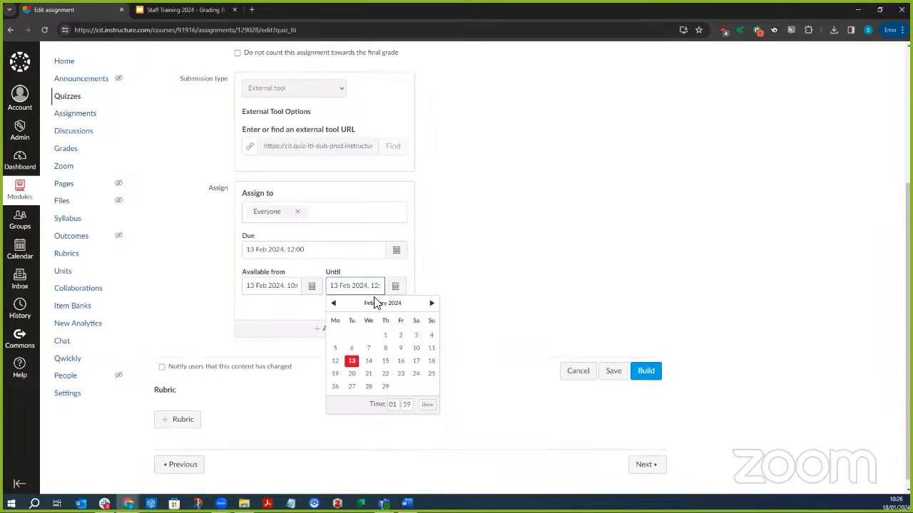
double_click(377, 286)
click(490, 285)
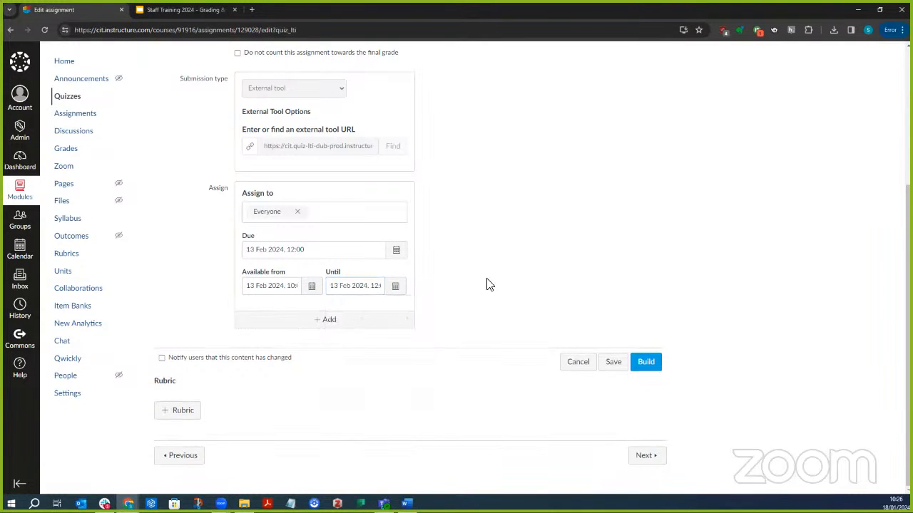
click(608, 361)
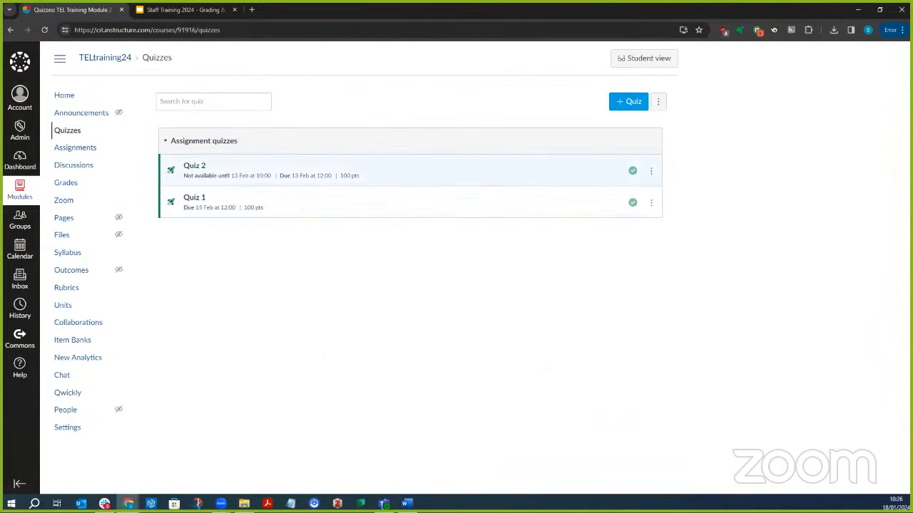
- Open Assignment 1 - Essay from the course's Assignments list and download all its student submissions
click(87, 149)
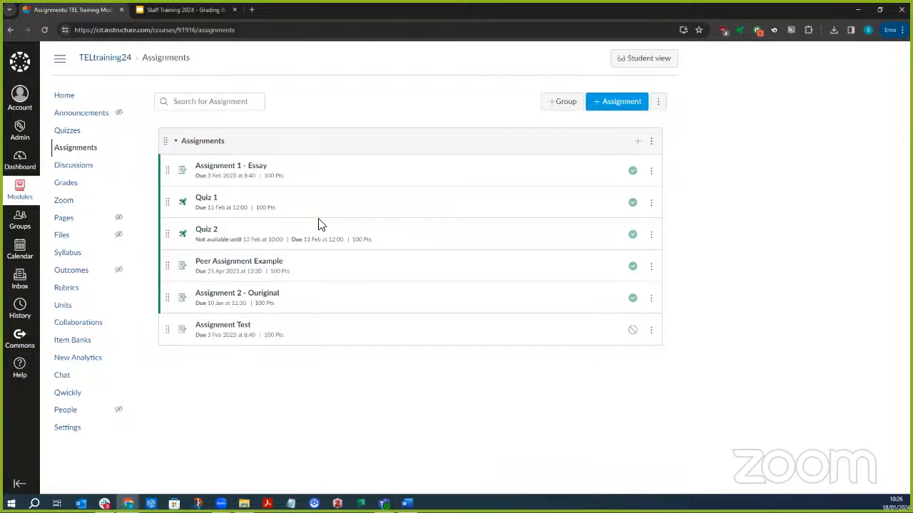
click(248, 169)
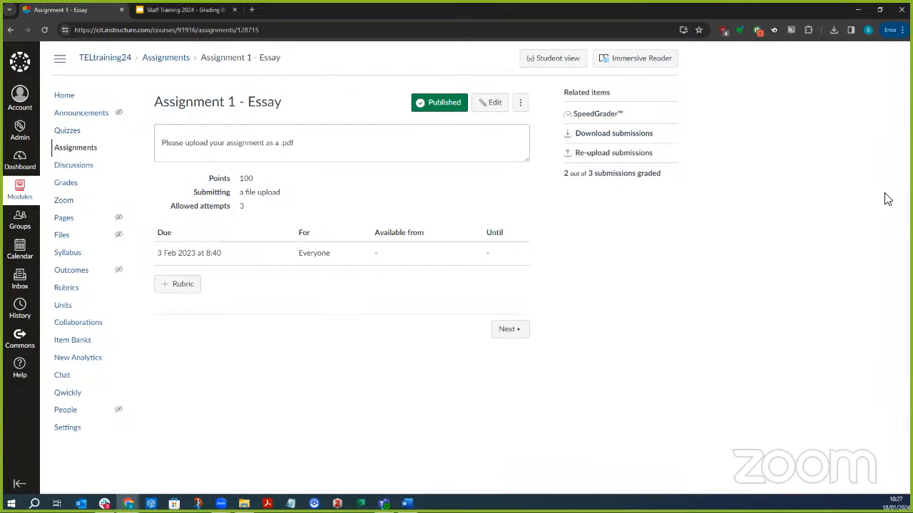
click(625, 140)
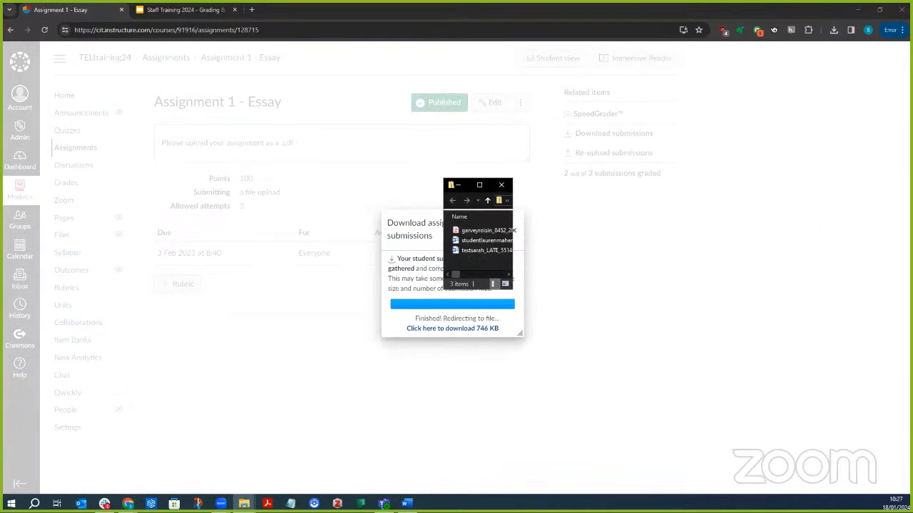
- Examine the files in the downloaded submissions archive, return to the browser and dismiss the download dialog
click(479, 185)
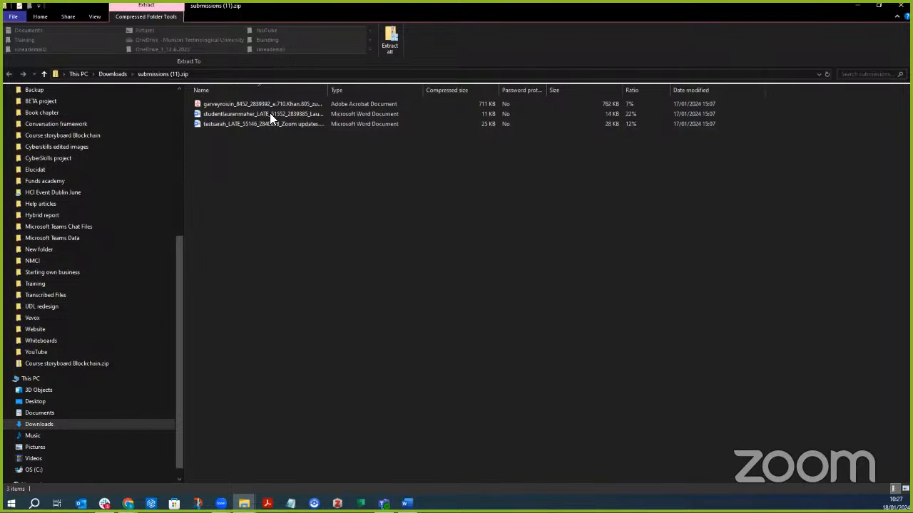
key(alt+Tab)
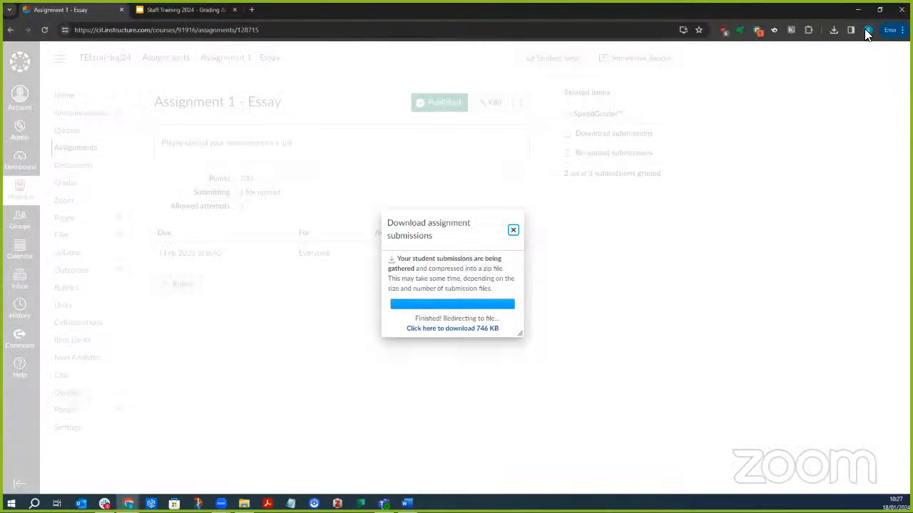
click(515, 231)
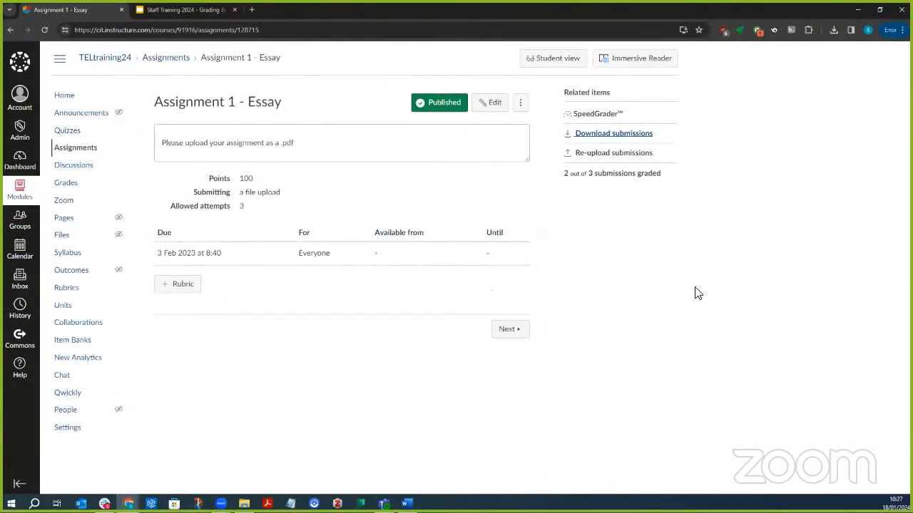
- Open Assignment 1 - Essay in SpeedGrader and look over the first student's submission
click(598, 114)
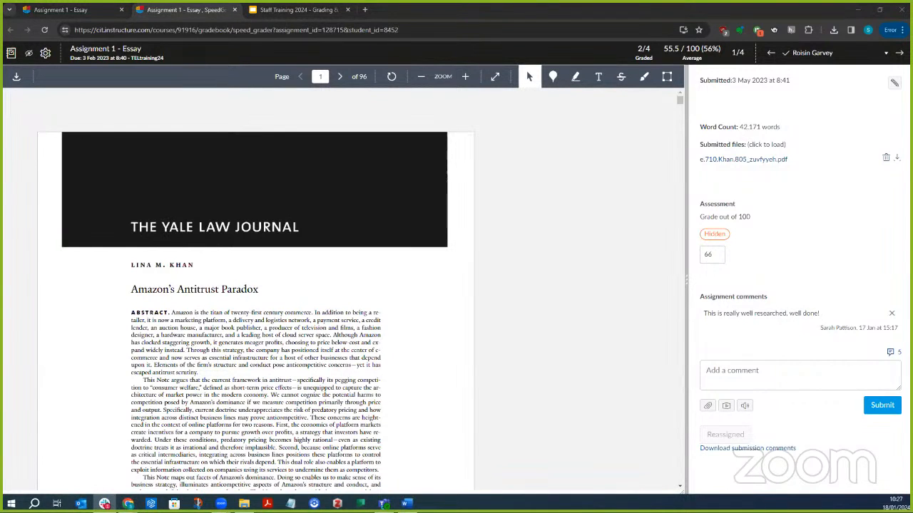
click(618, 235)
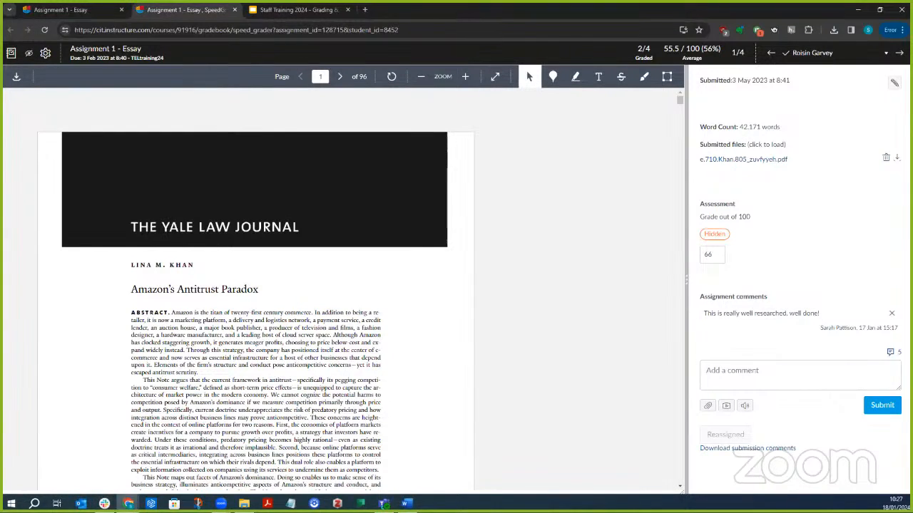
scroll(609, 263, down, 1)
scroll(608, 263, up, 1)
- Look through the other three students' essay submissions in SpeedGrader and return to the first student's paper
click(803, 57)
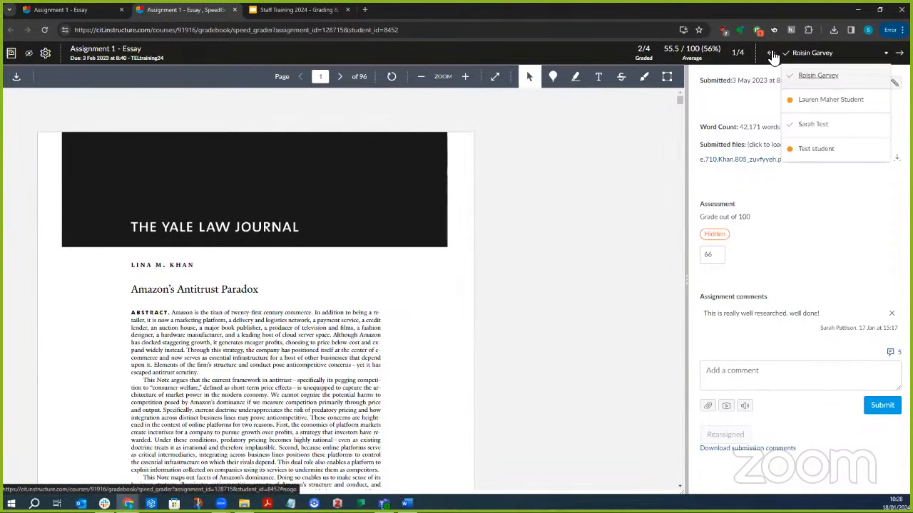
click(821, 99)
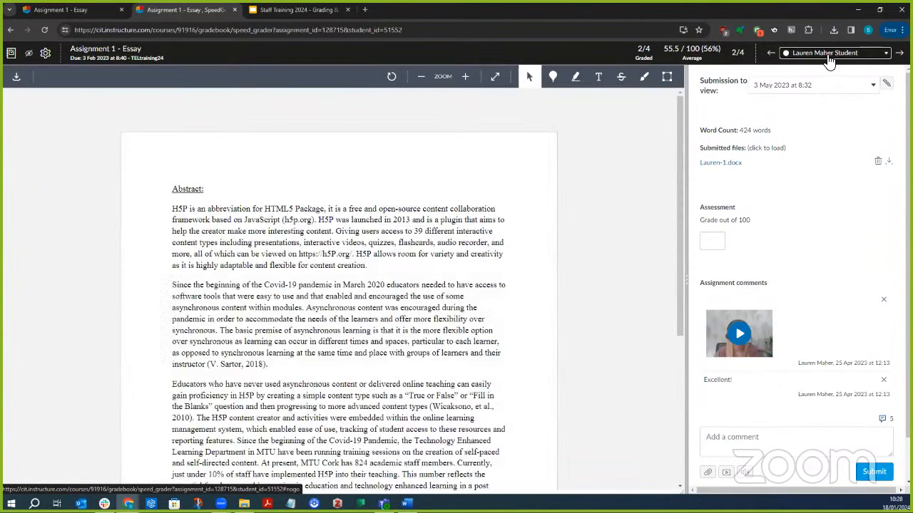
click(828, 57)
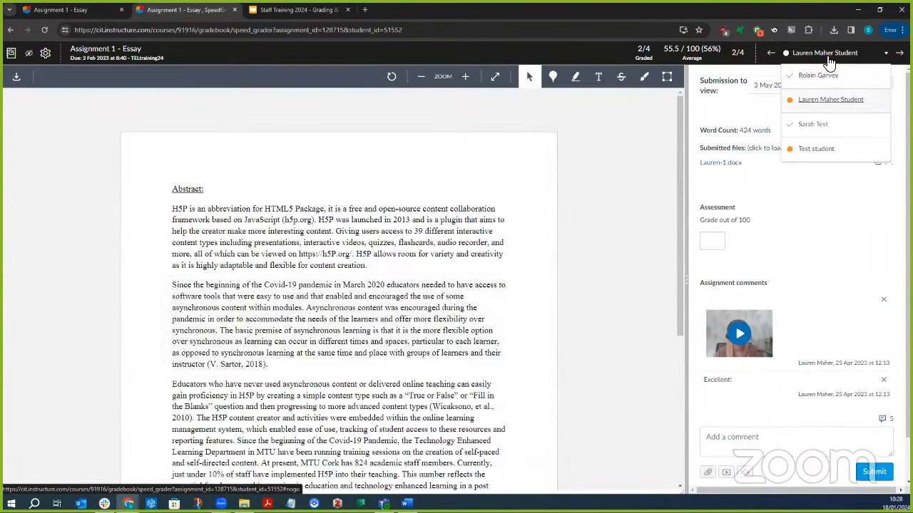
click(831, 123)
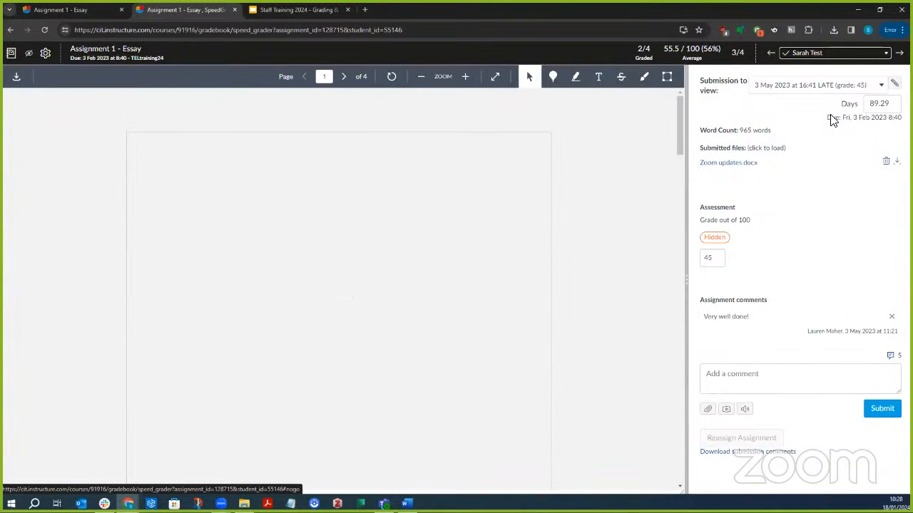
click(833, 55)
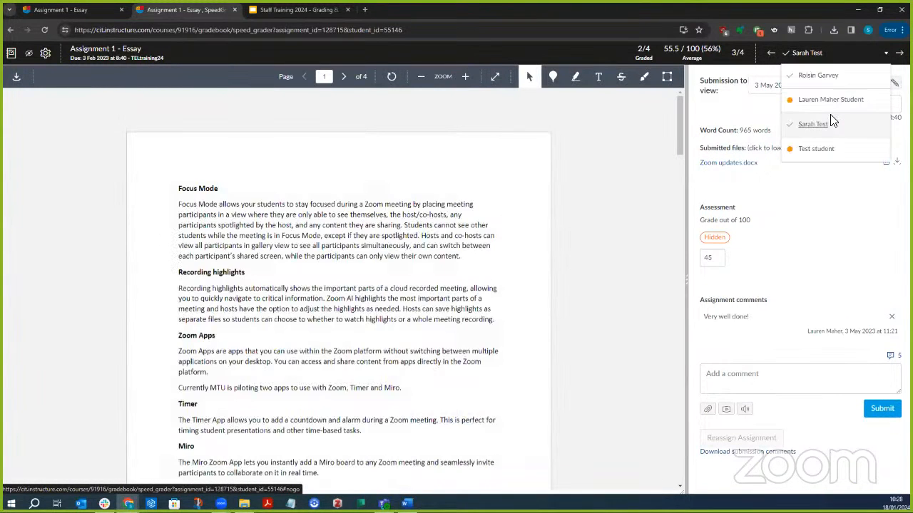
click(815, 149)
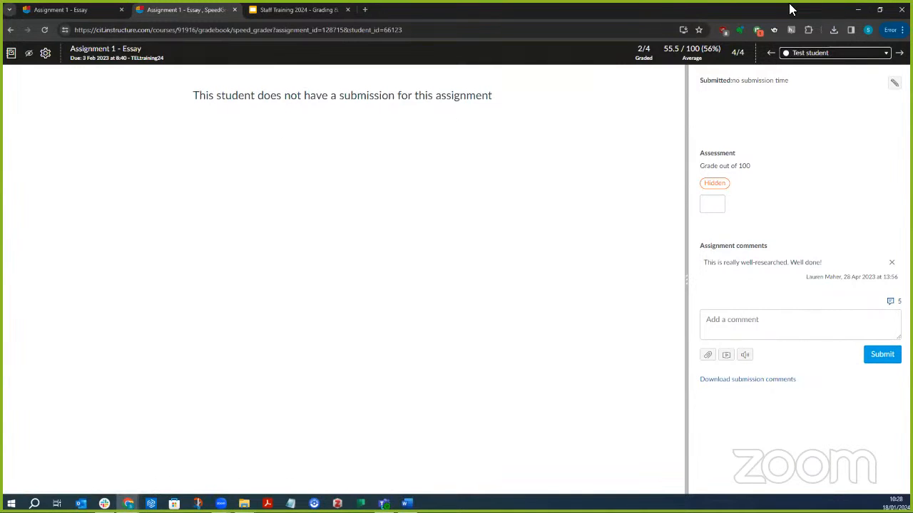
click(809, 53)
click(820, 80)
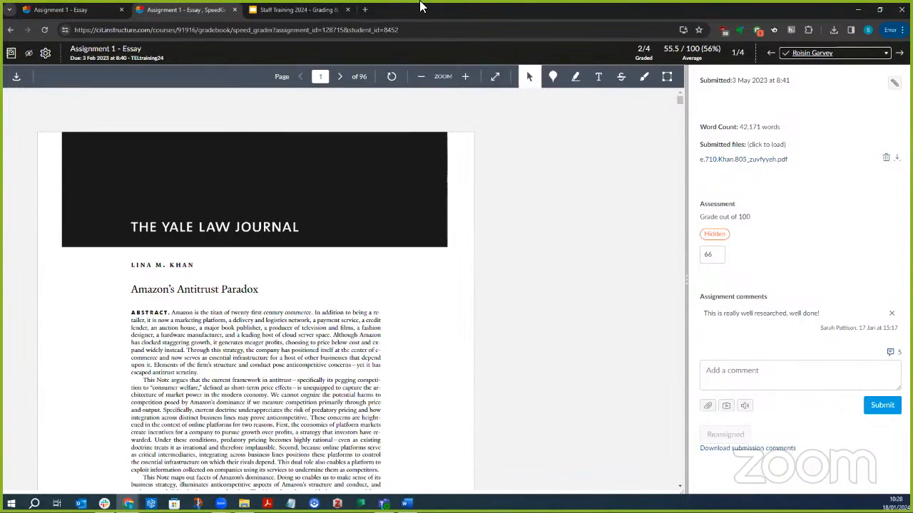
- Add a point annotation with the comment "Good work" to the abstract's second paragraph in the first student's paper
click(553, 77)
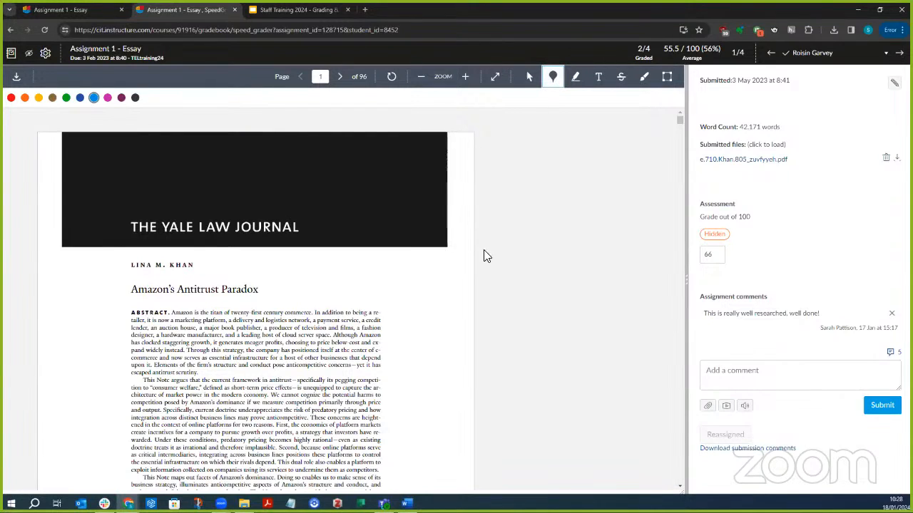
scroll(537, 105, down, 3)
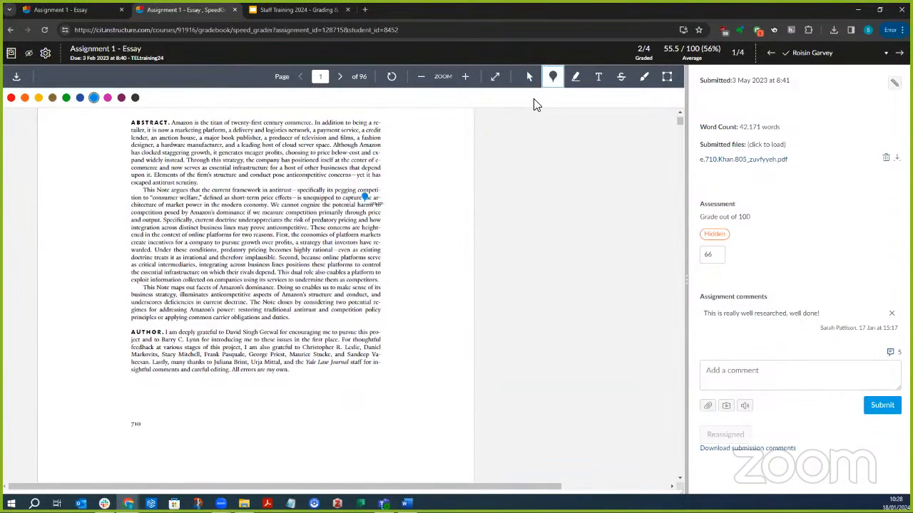
click(271, 221)
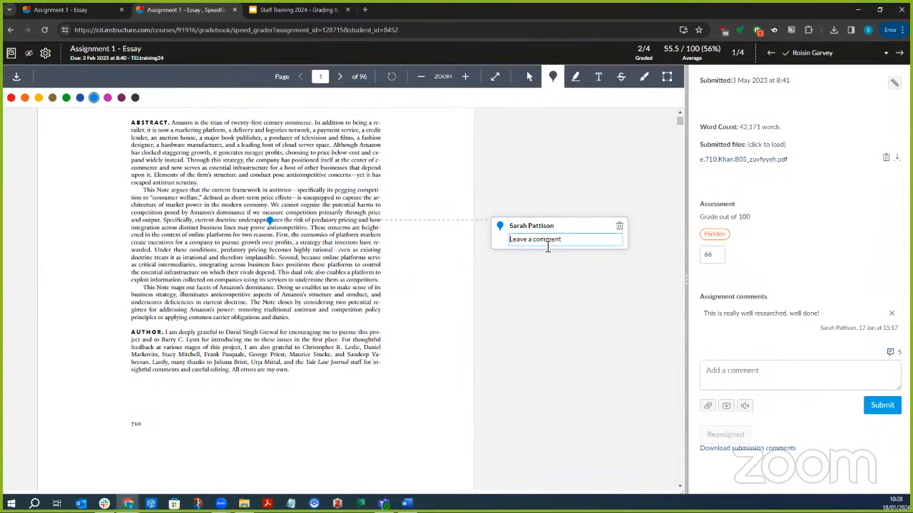
text(Good work)
click(550, 288)
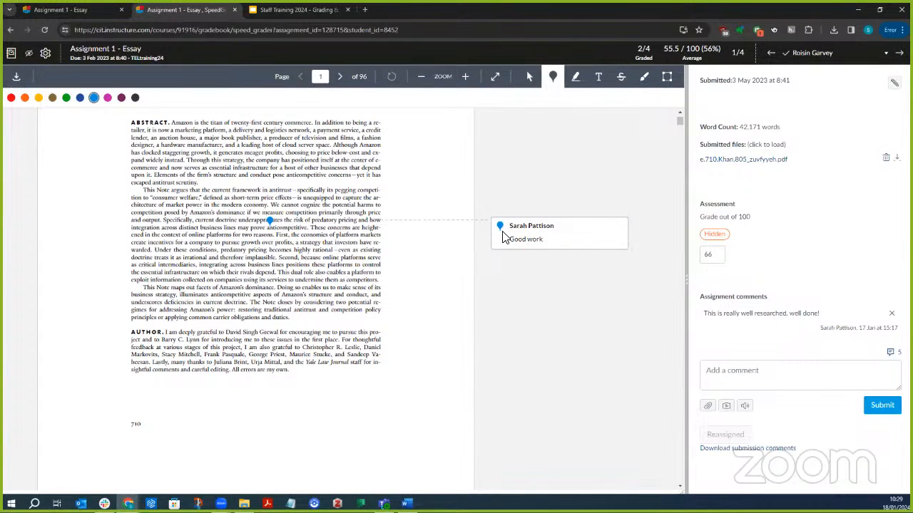
- Highlight the abstract's opening lines from "century commerce" to "payment service" in yellow and attach the comment "Great"
scroll(543, 173, up, 3)
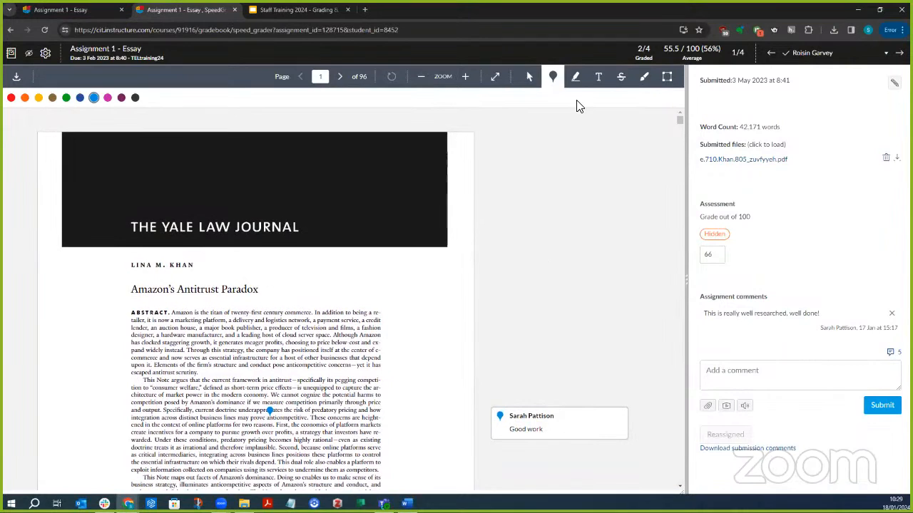
click(576, 77)
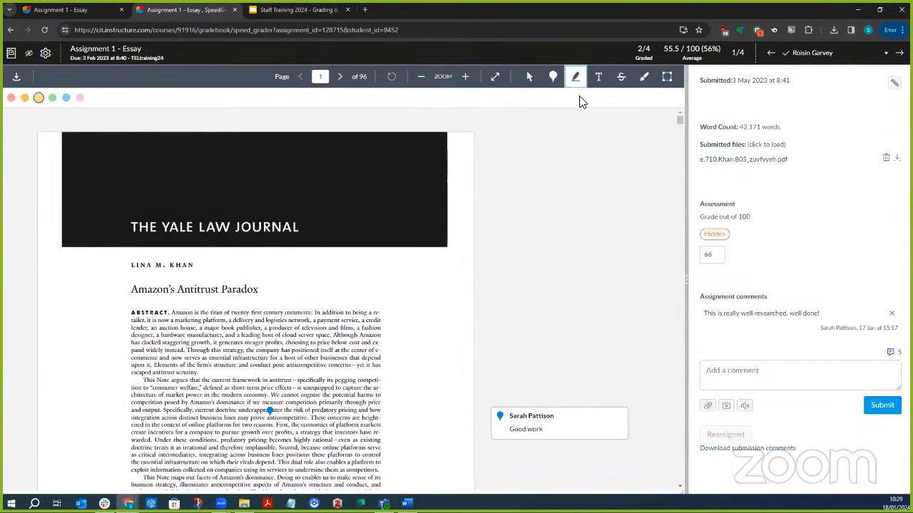
drag(280, 311, 353, 320)
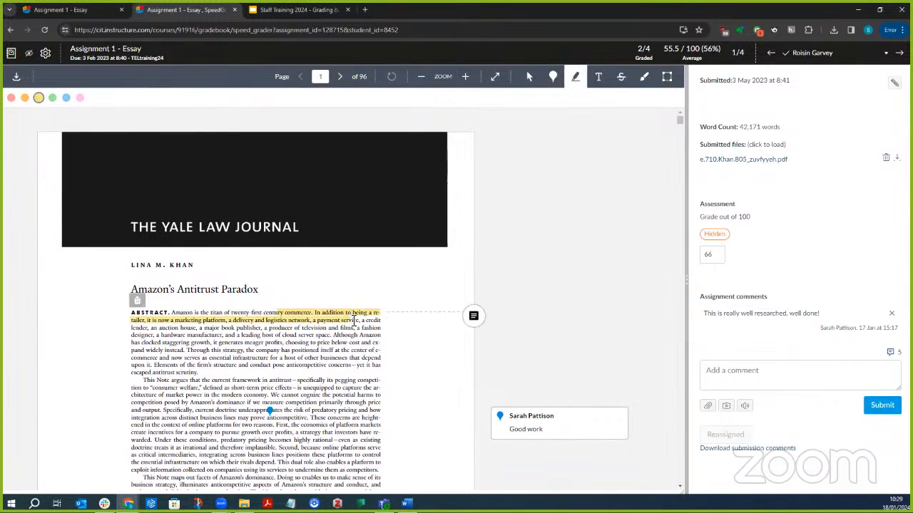
click(473, 316)
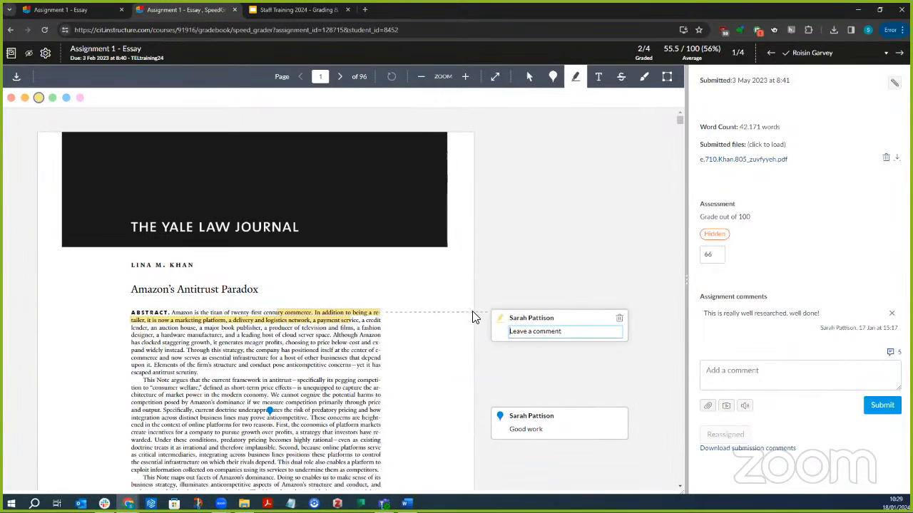
text(Great)
- Add a free text annotation reading "Good job" in the margin beside the end of the abstract's second paragraph
click(601, 80)
scroll(536, 288, down, 3)
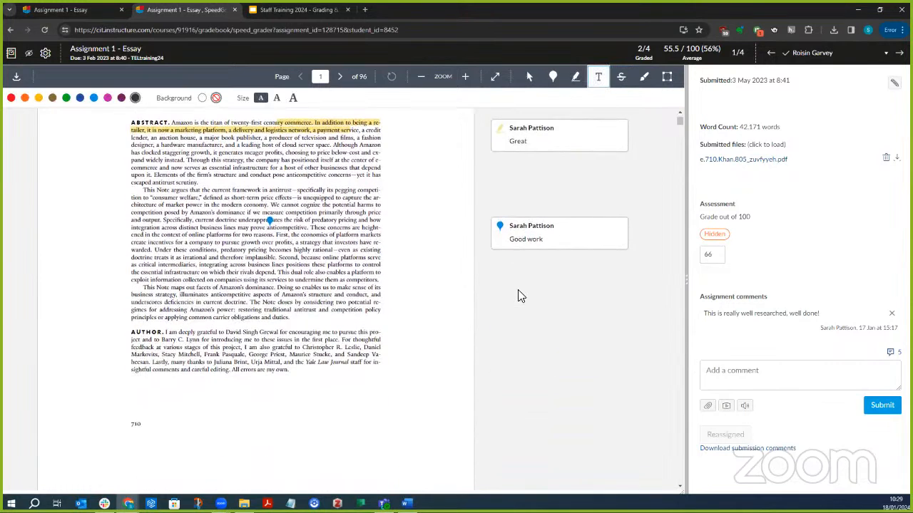
click(392, 282)
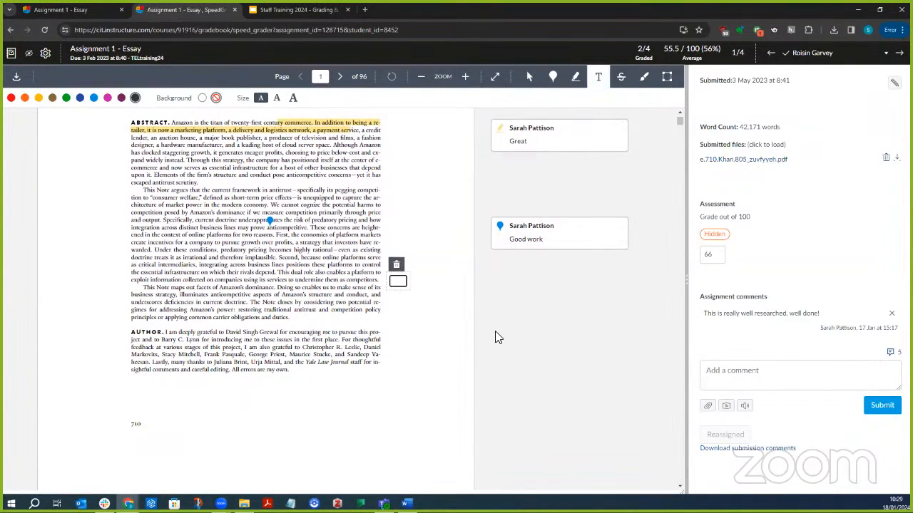
text(Good job)
- Strike through the page 5 passage from "Amazon's deep investments" to "In recent years, journalists" and open its comment field
click(621, 77)
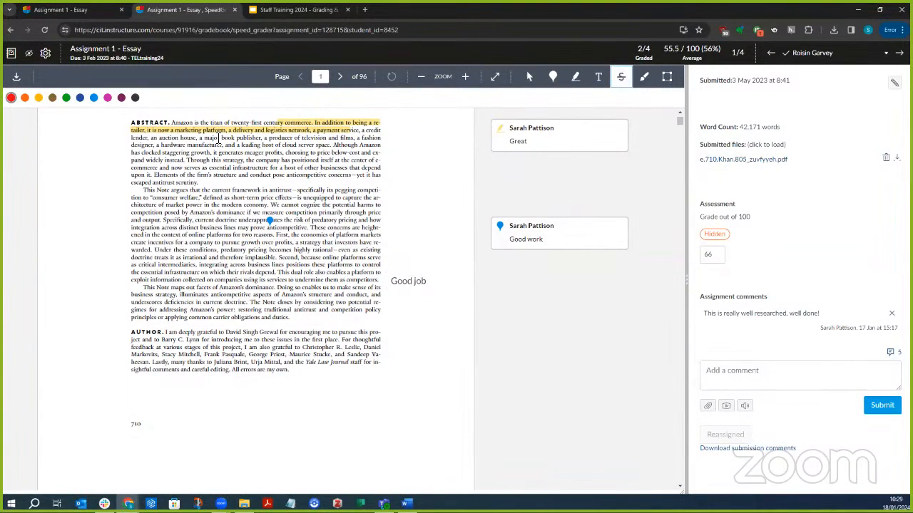
scroll(219, 137, down, 10)
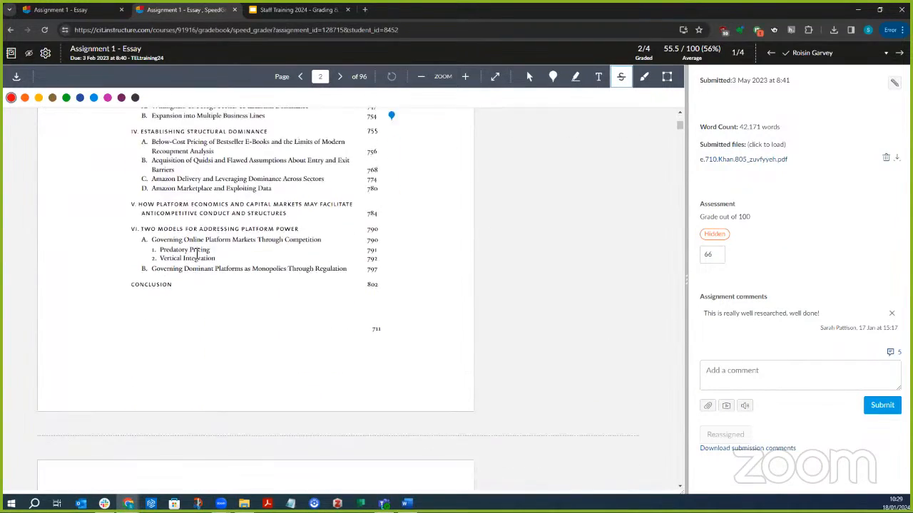
scroll(198, 254, down, 8)
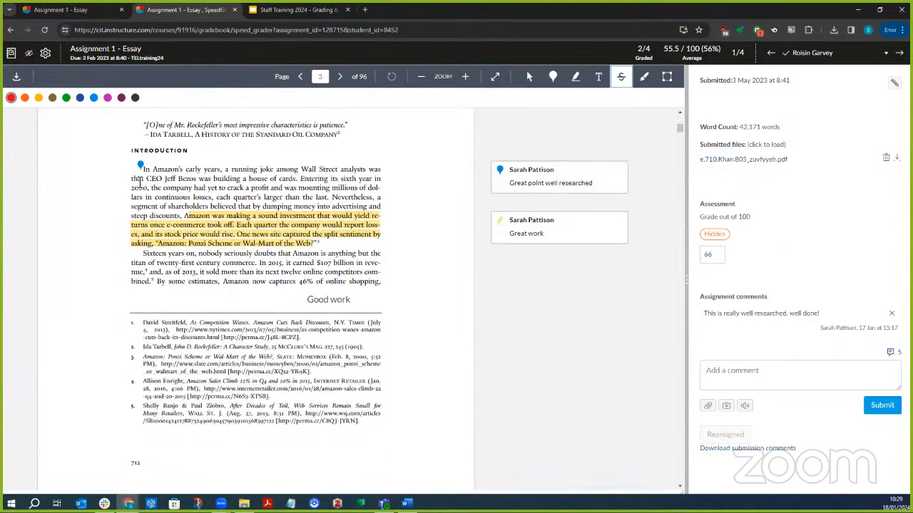
scroll(464, 287, down, 10)
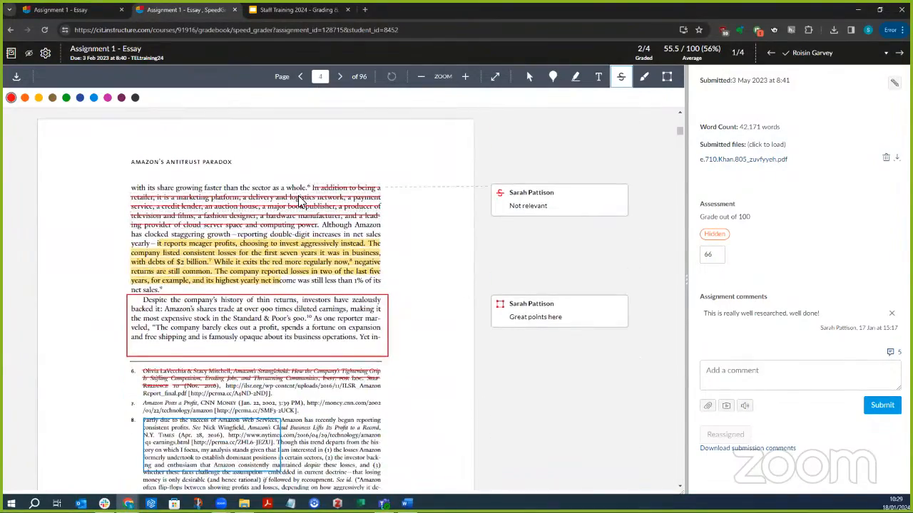
scroll(295, 196, down, 5)
scroll(244, 239, up, 2)
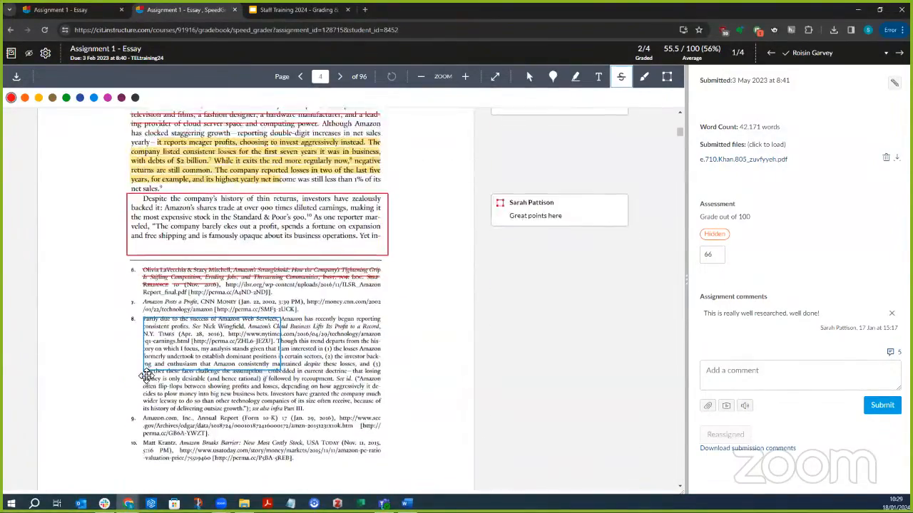
scroll(147, 370, down, 10)
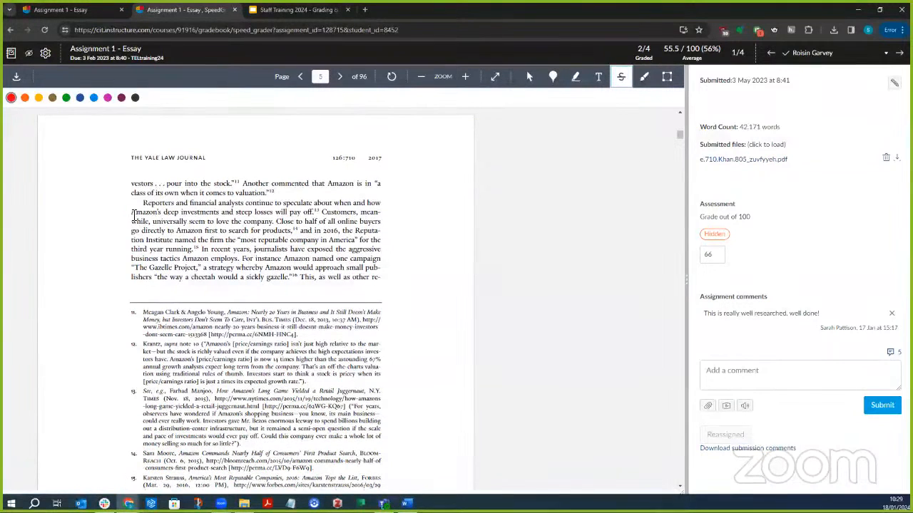
mouse_move(133, 211)
mouse_down()
mouse_move(299, 228)
mouse_move(293, 250)
mouse_up()
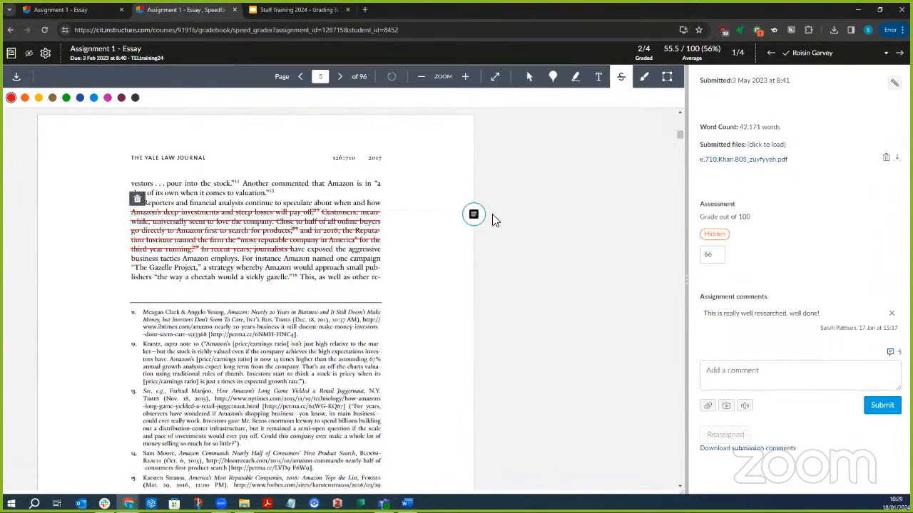
click(474, 214)
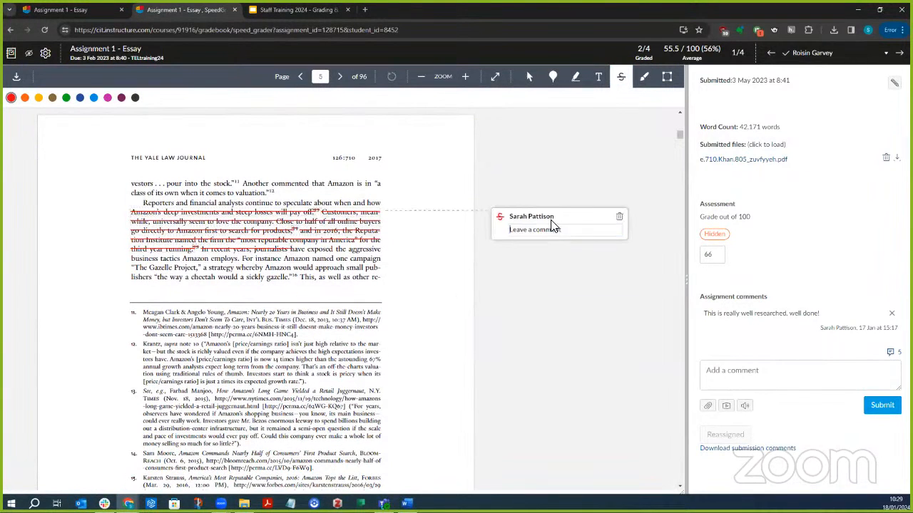
- Draw blue freehand marks above and beside the text on page 5, and outline footnotes 11 to 13 with an area annotation
click(644, 76)
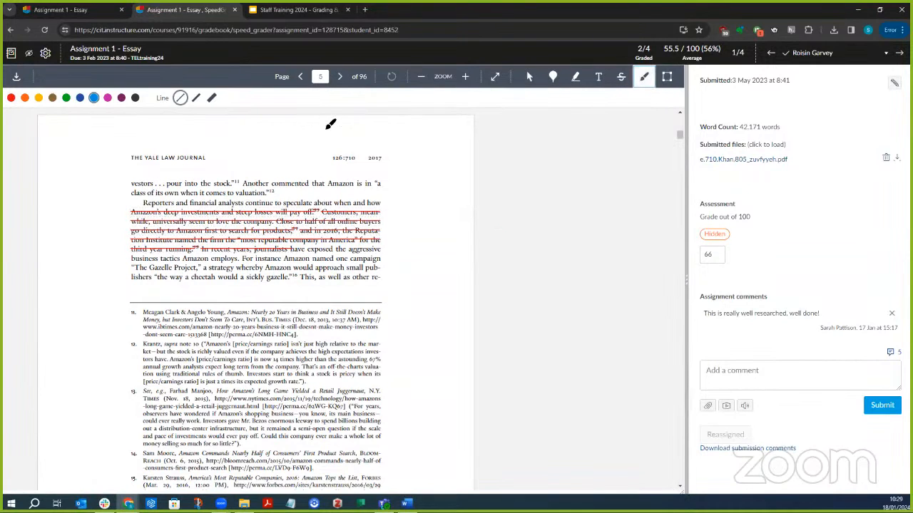
mouse_move(285, 133)
mouse_down()
mouse_move(286, 145)
mouse_move(276, 143)
mouse_move(285, 136)
mouse_up()
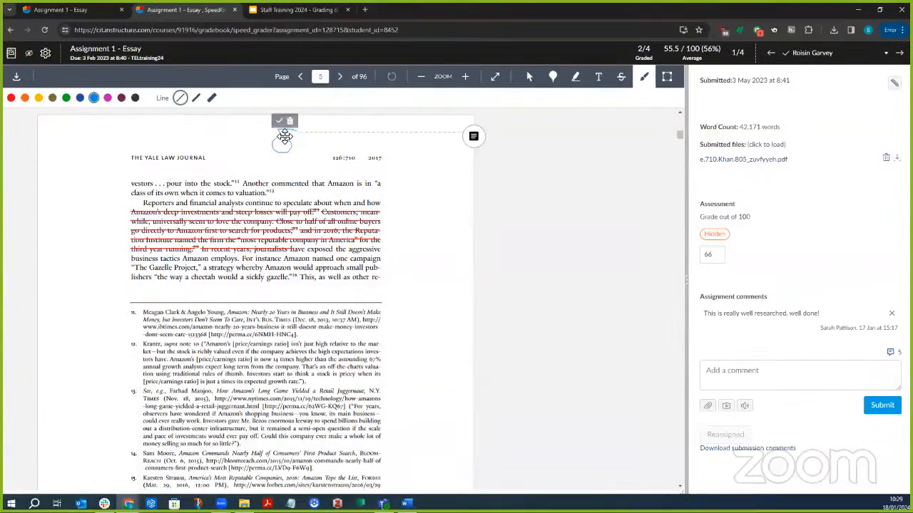
drag(418, 185, 430, 185)
drag(425, 182, 428, 190)
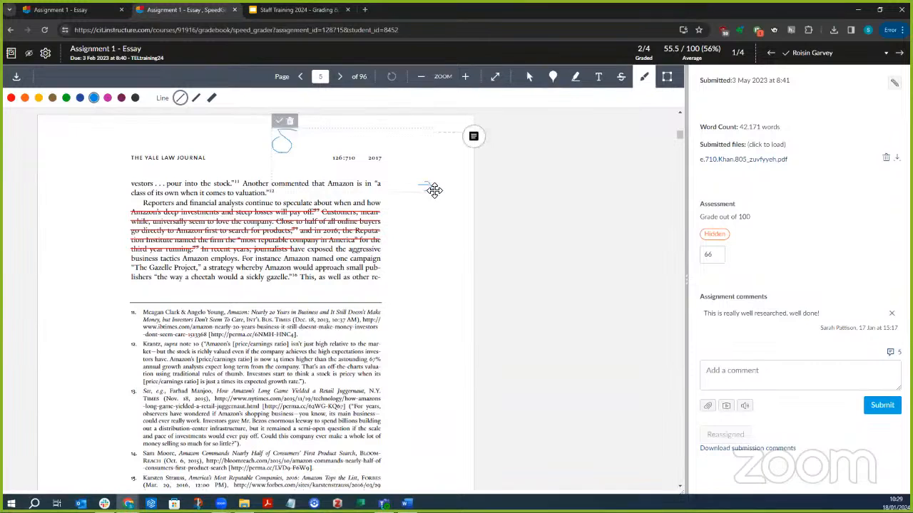
click(667, 76)
mouse_move(125, 276)
mouse_down()
mouse_move(193, 347)
mouse_move(382, 436)
mouse_move(371, 426)
mouse_up()
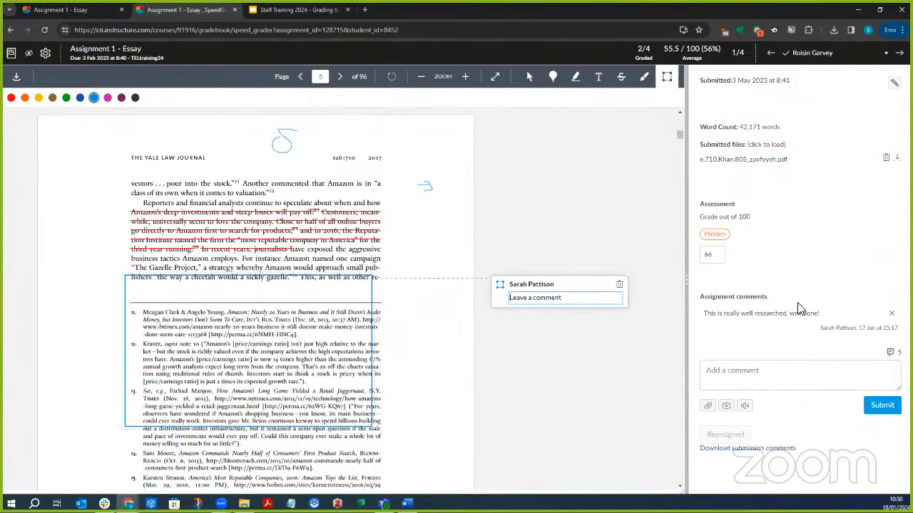
- Open the comment library and add the reusable comment "Really well researched" to it
click(762, 390)
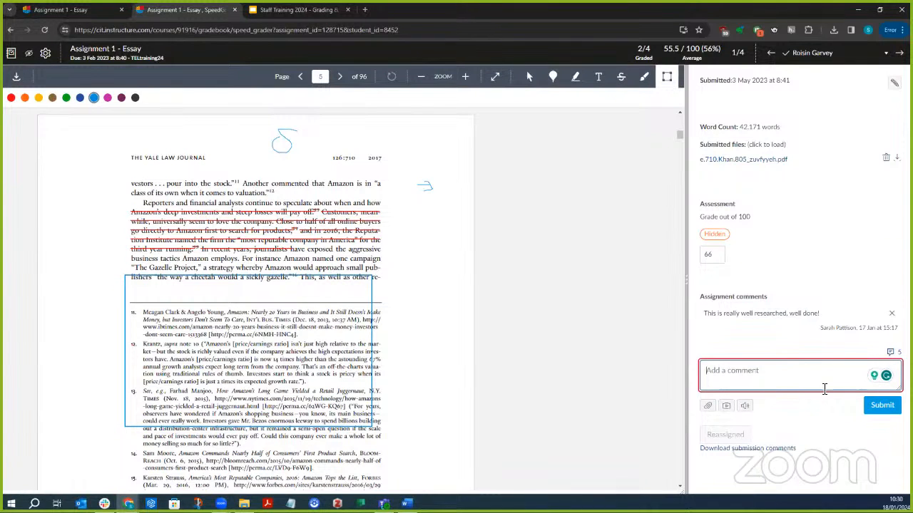
click(891, 354)
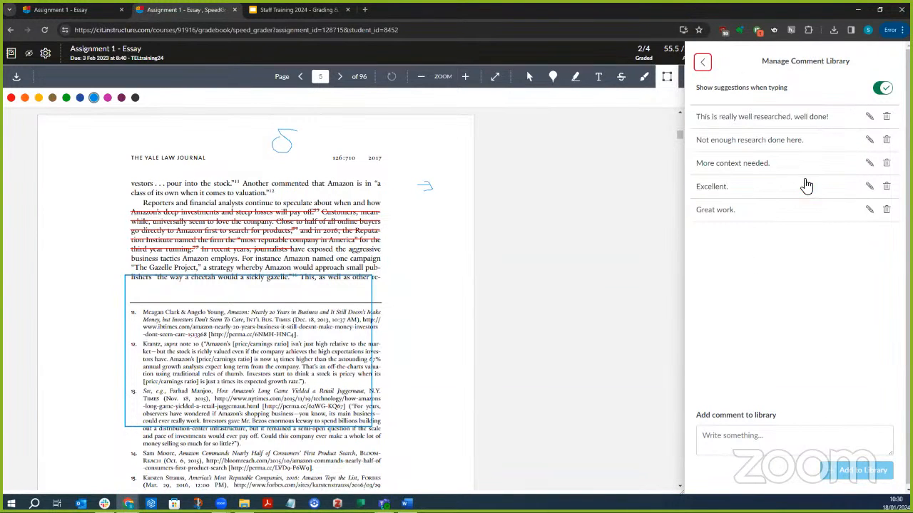
click(797, 447)
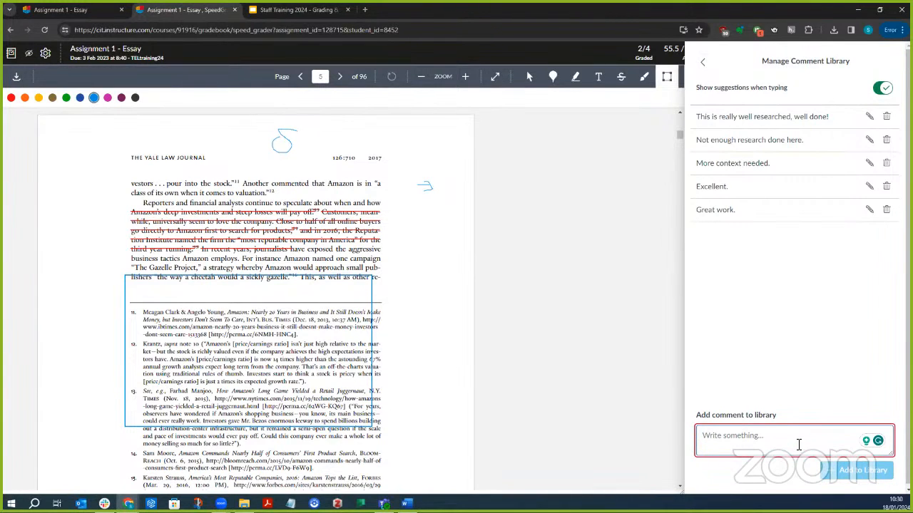
text(Really)
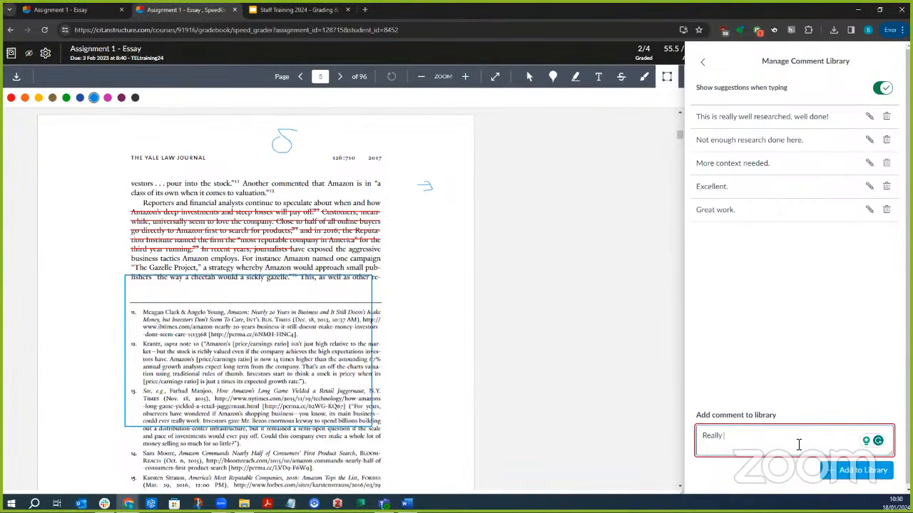
text( well re)
text(earched)
click(853, 470)
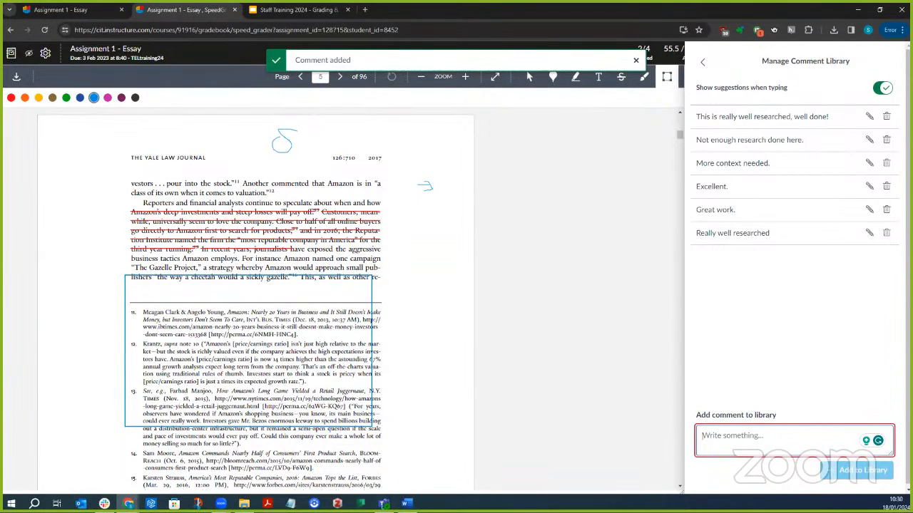
- Submit the library comment "Really well researched" as an assignment comment, and check the file attachment option without attaching anything
click(782, 231)
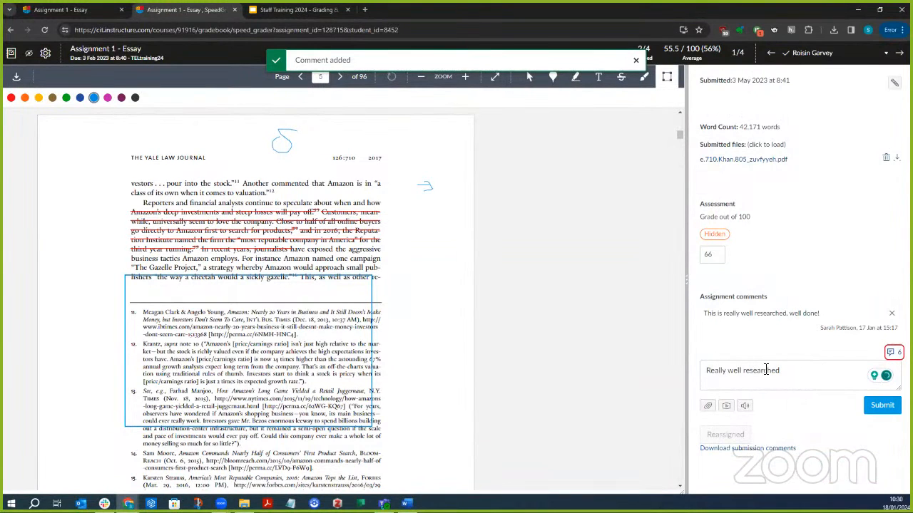
click(882, 405)
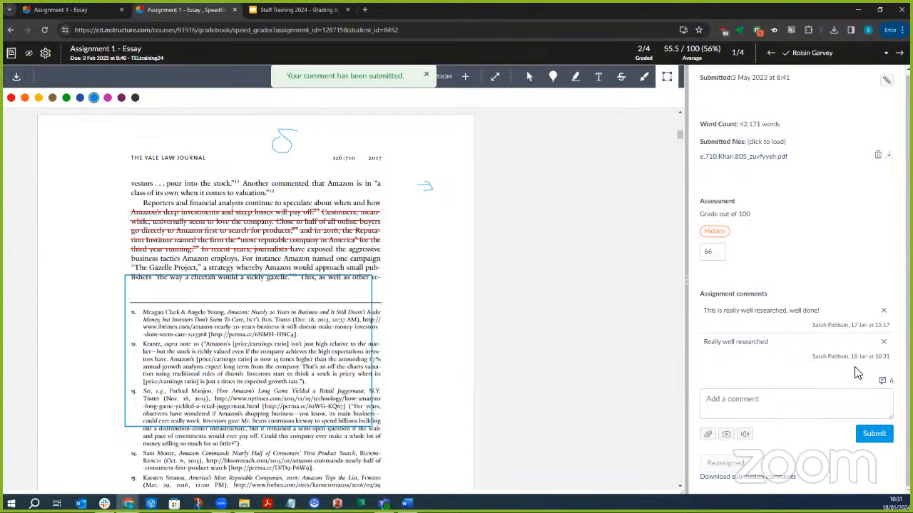
click(709, 435)
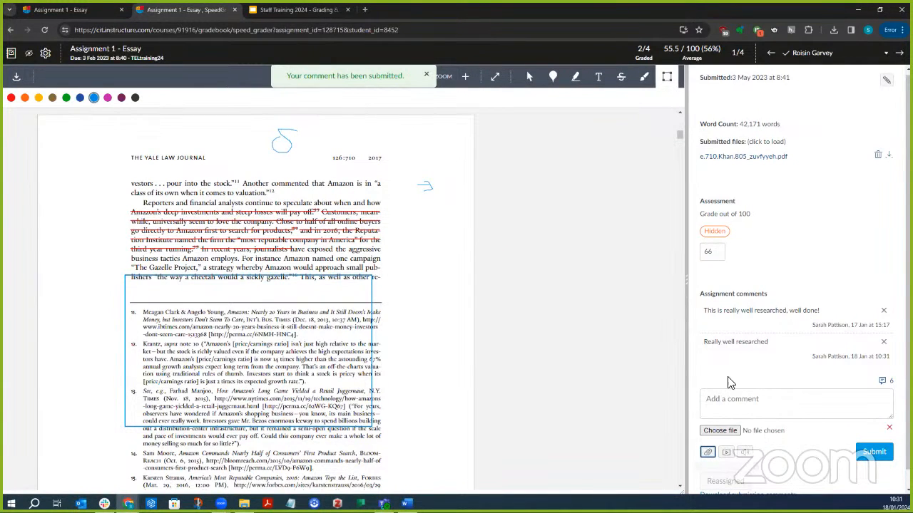
click(889, 427)
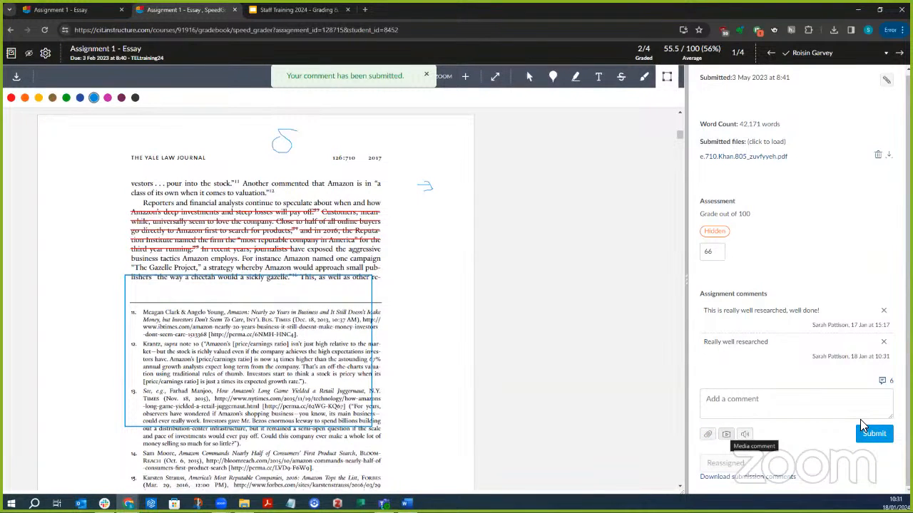
- Open a media comment and switch its webcam source to No Video and back to the Logitech BRIO
click(726, 436)
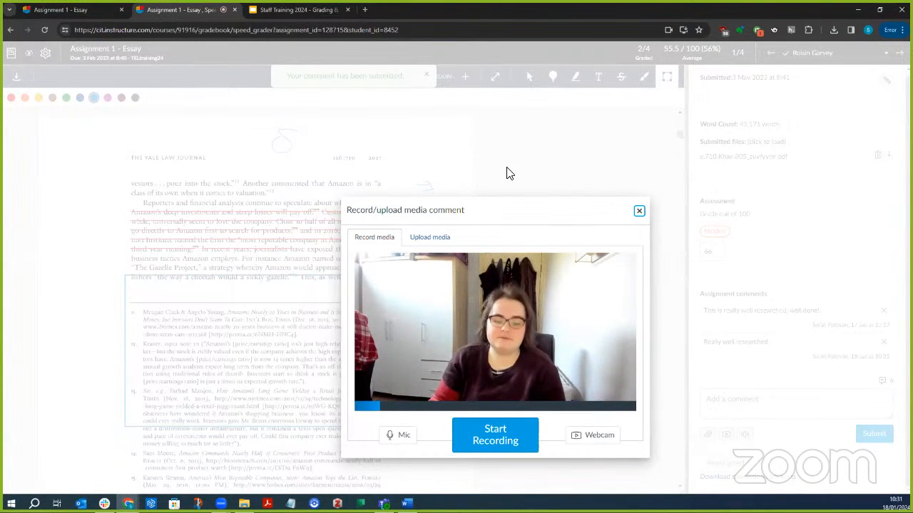
click(615, 434)
click(592, 393)
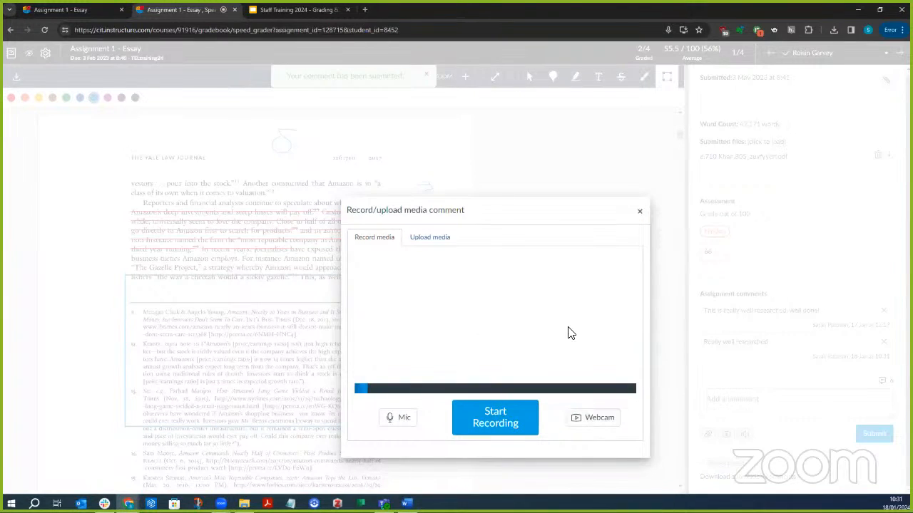
click(581, 427)
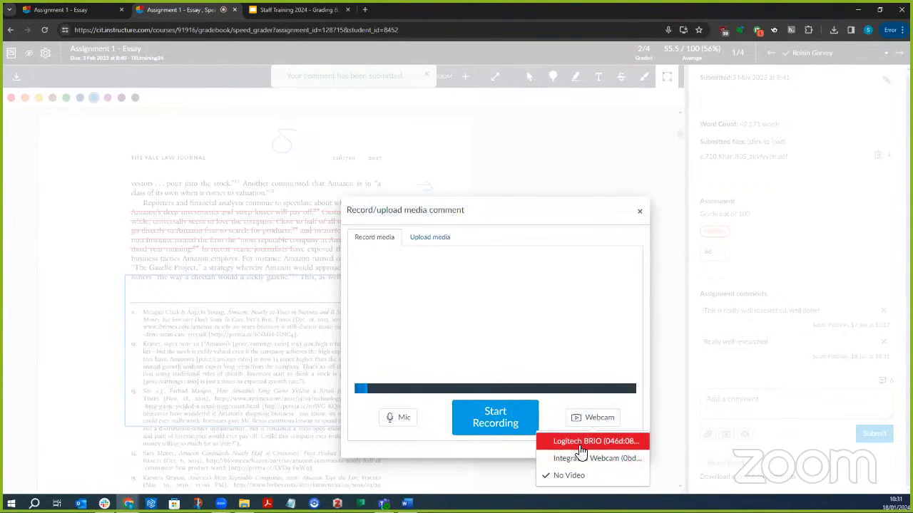
click(580, 445)
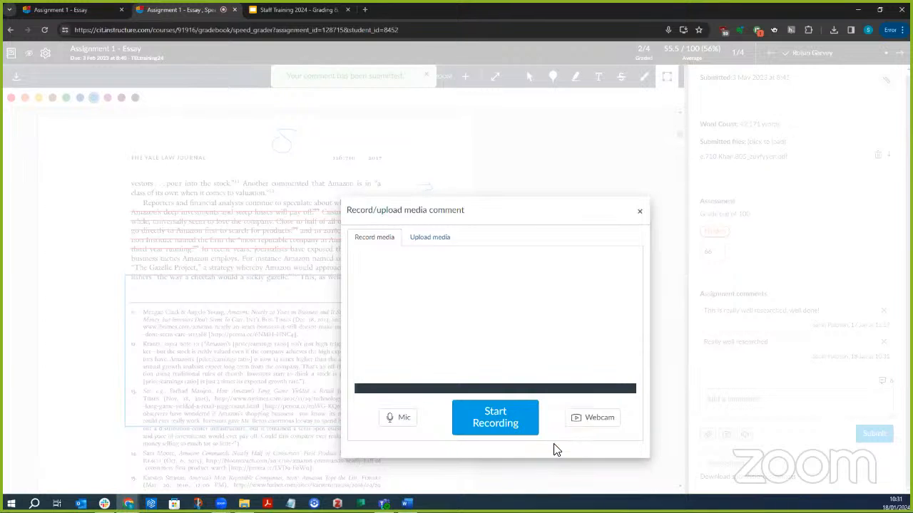
- Check the microphone sources and the audio and video upload options, return to media recording, and move the media comment dialog higher
click(401, 433)
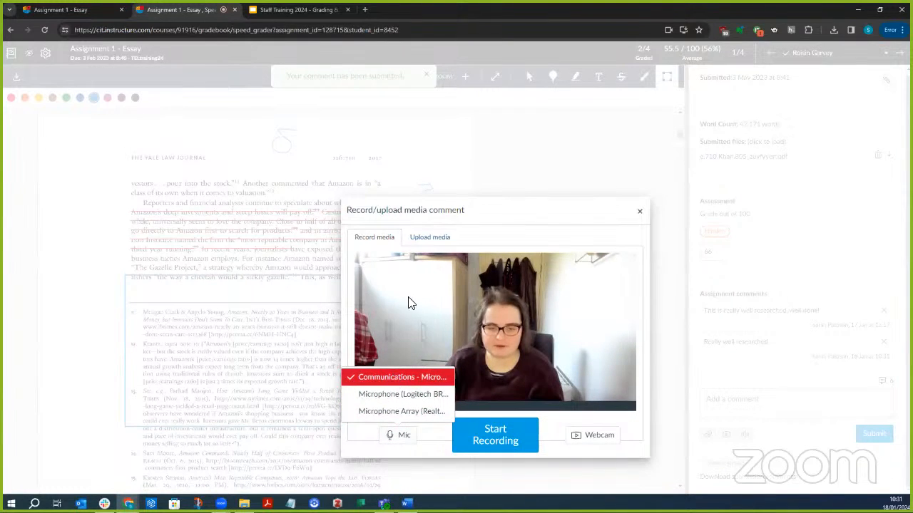
click(418, 238)
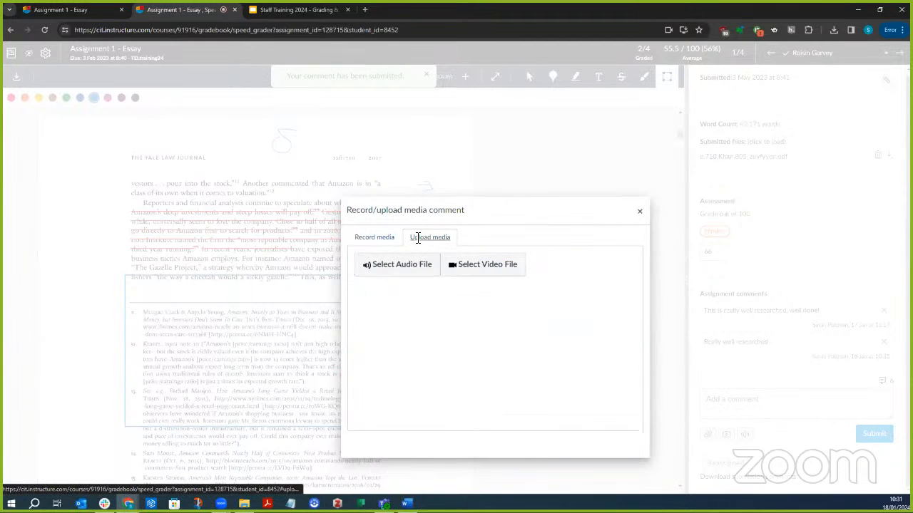
click(375, 238)
drag(480, 214, 434, 125)
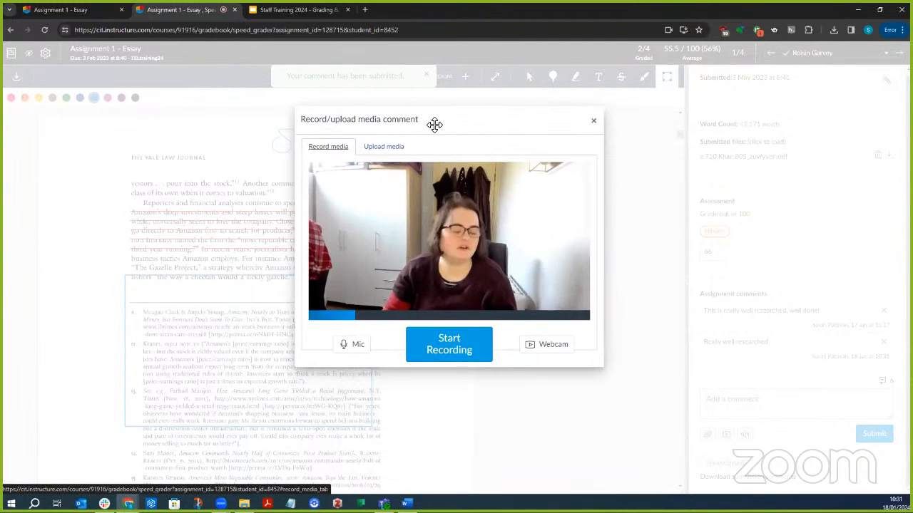
- Record a webcam video comment, start it over once, finish the new take of about 5 seconds and save it to the submission
click(447, 353)
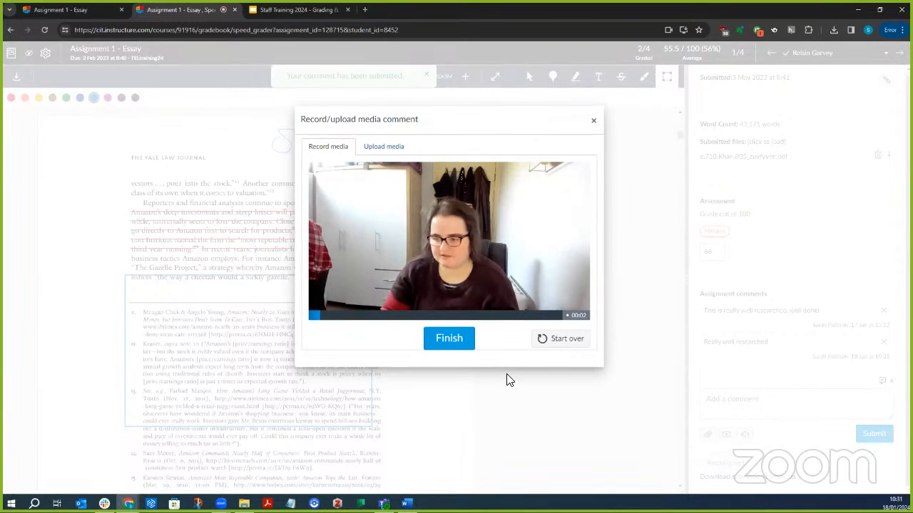
click(568, 342)
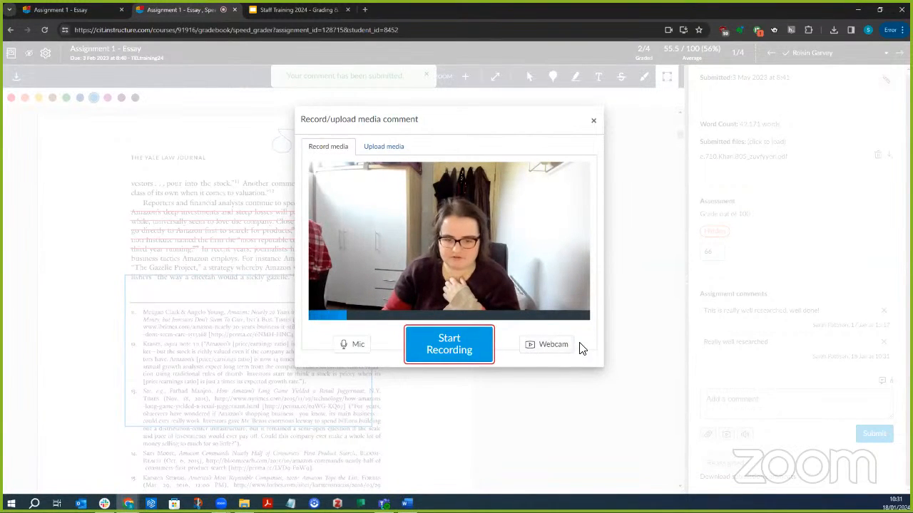
click(464, 345)
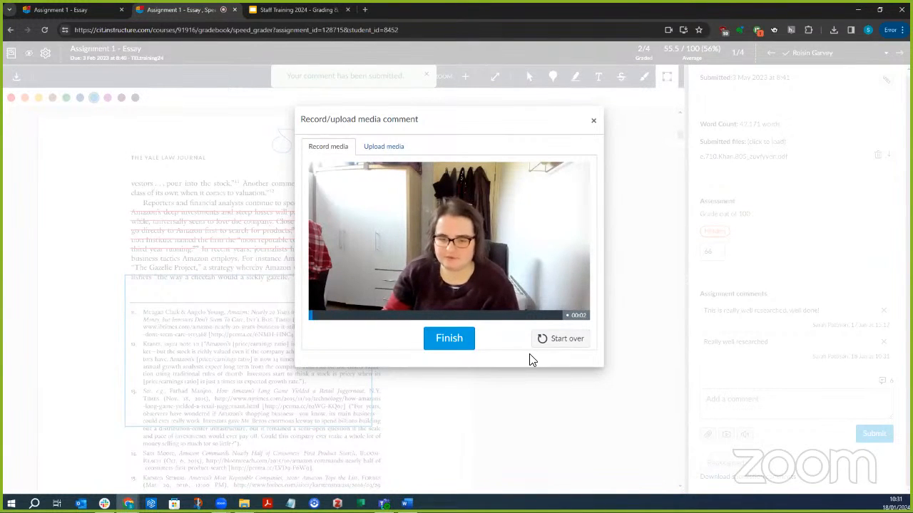
click(454, 344)
scroll(459, 345, down, 1)
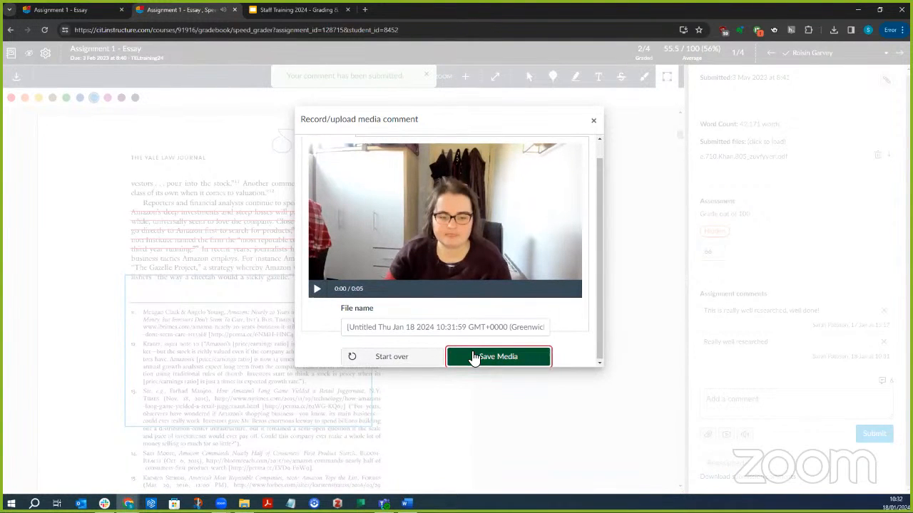
click(473, 357)
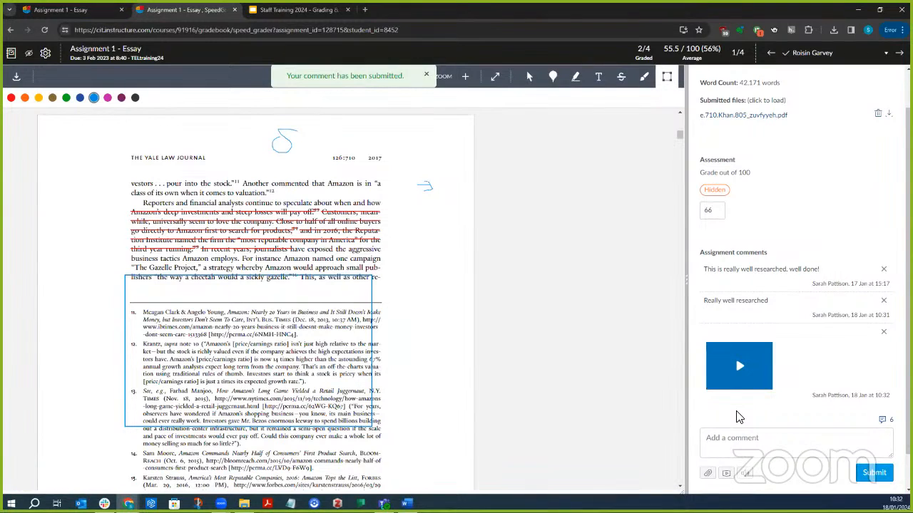
- Open the downloadable PDF of the submission comments, look through it and close it
scroll(745, 410, down, 1)
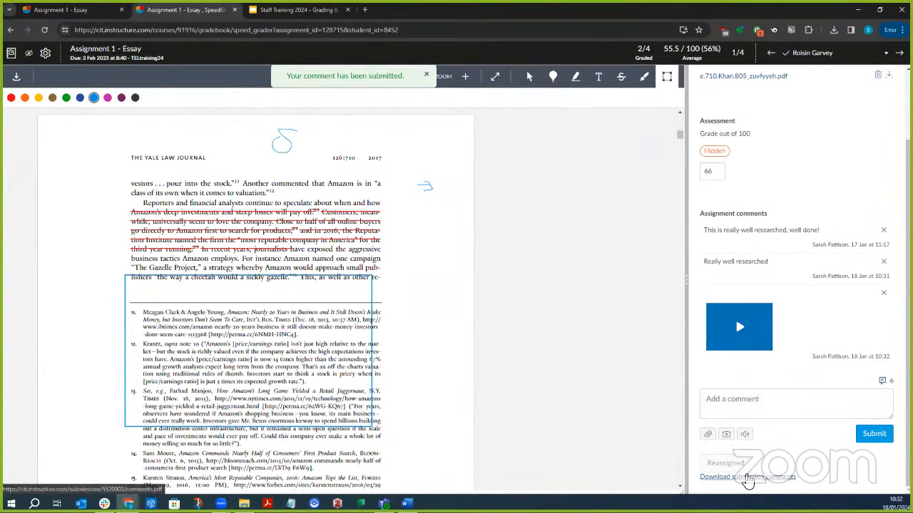
click(749, 476)
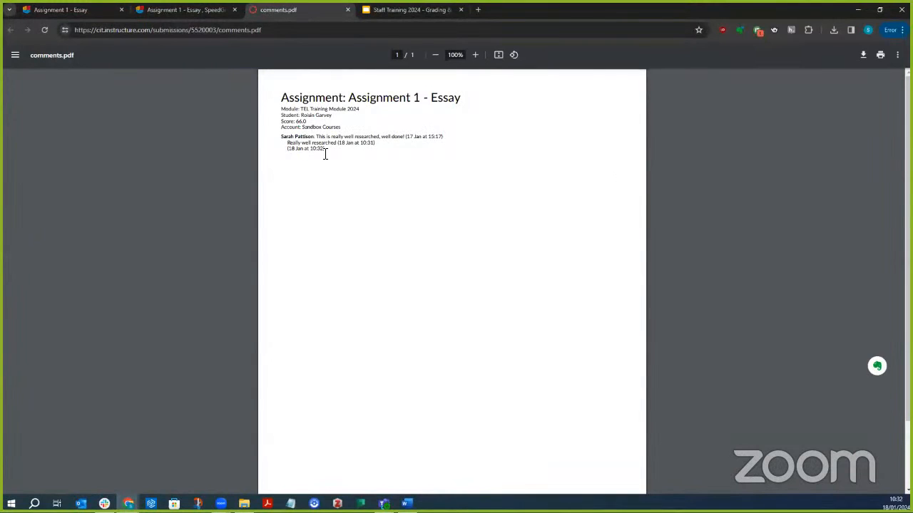
scroll(399, 373, down, 1)
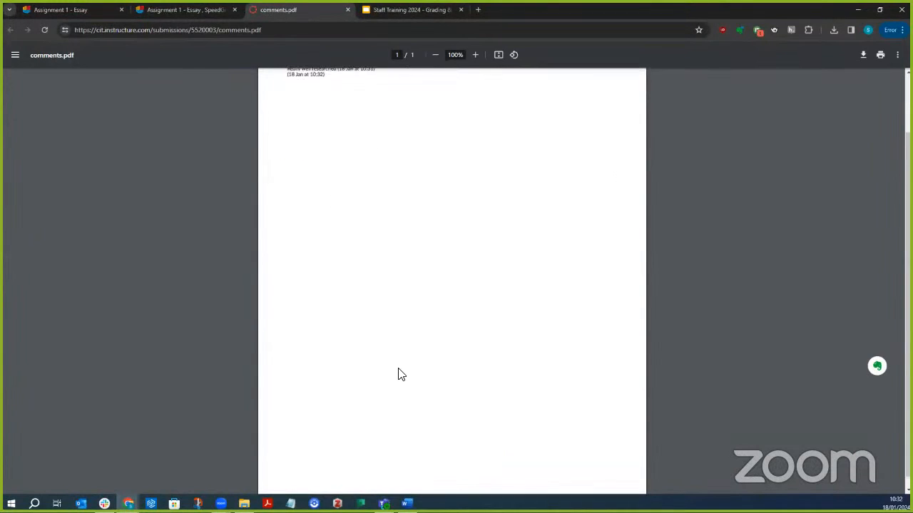
scroll(400, 373, up, 1)
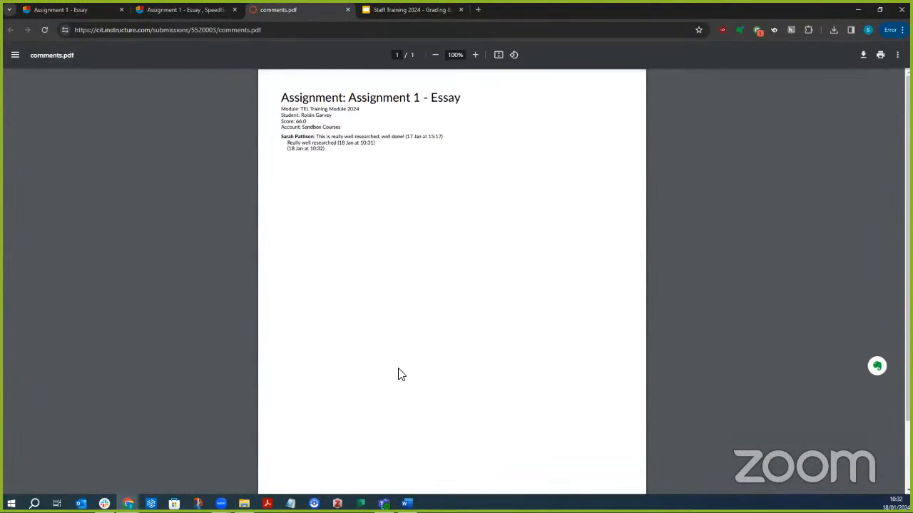
click(347, 10)
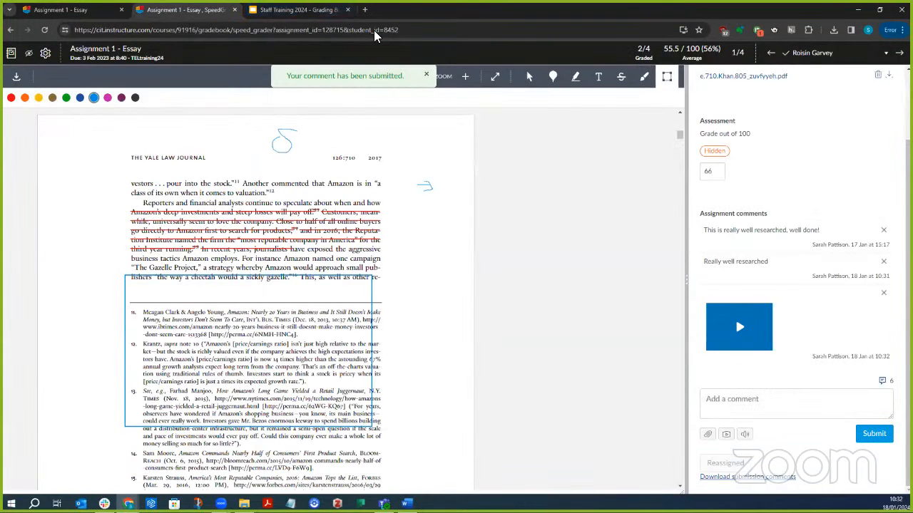
key(alt+Tab)
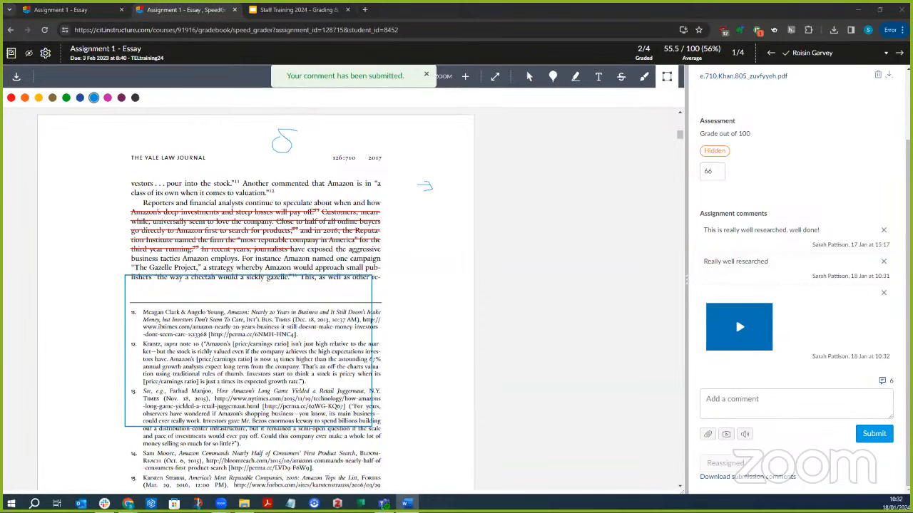
click(825, 412)
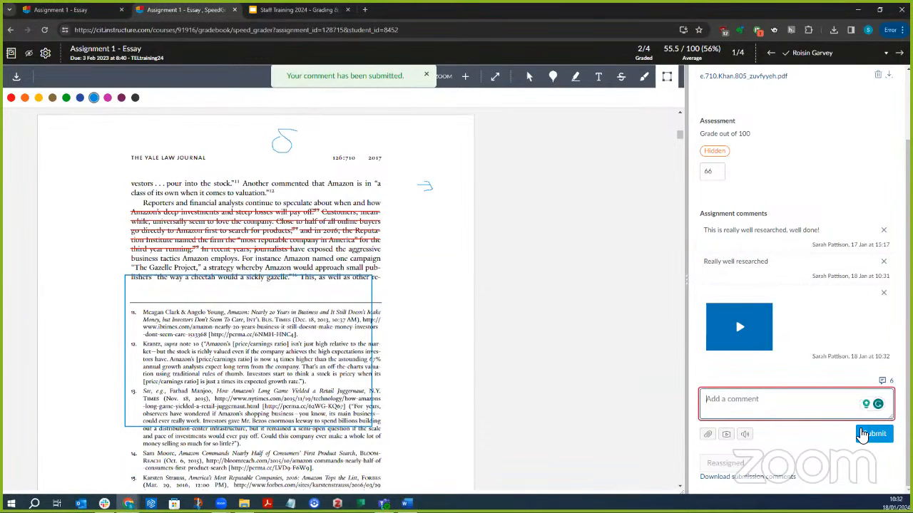
scroll(801, 309, up, 1)
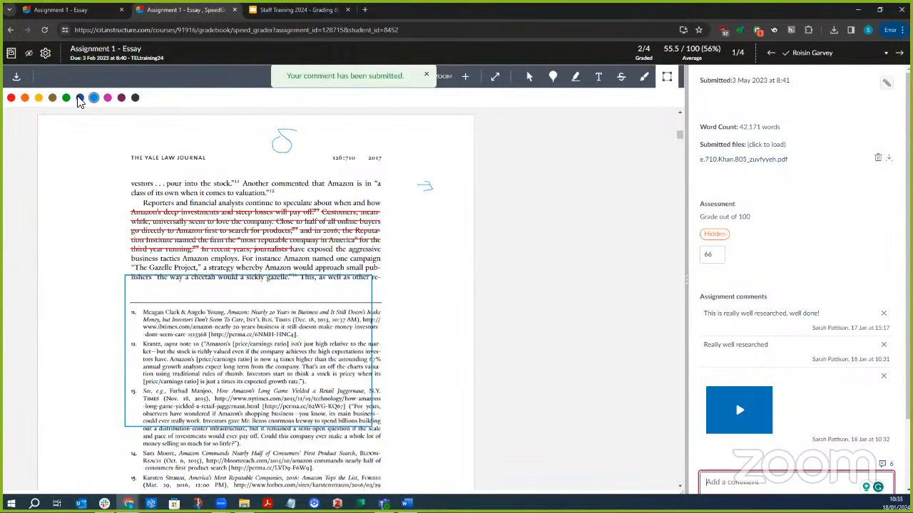
- Return to the Assignment 1 - Essay page, close SpeedGrader and open the course gradebook
click(102, 10)
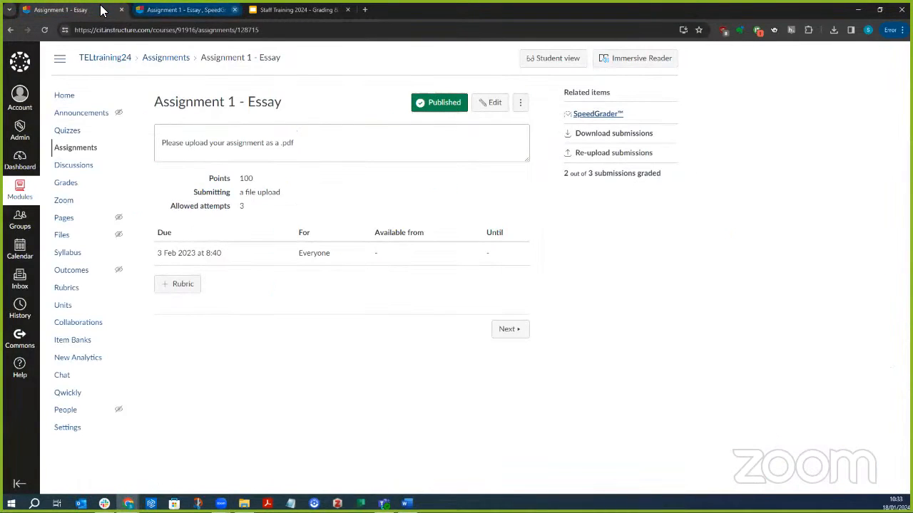
click(234, 9)
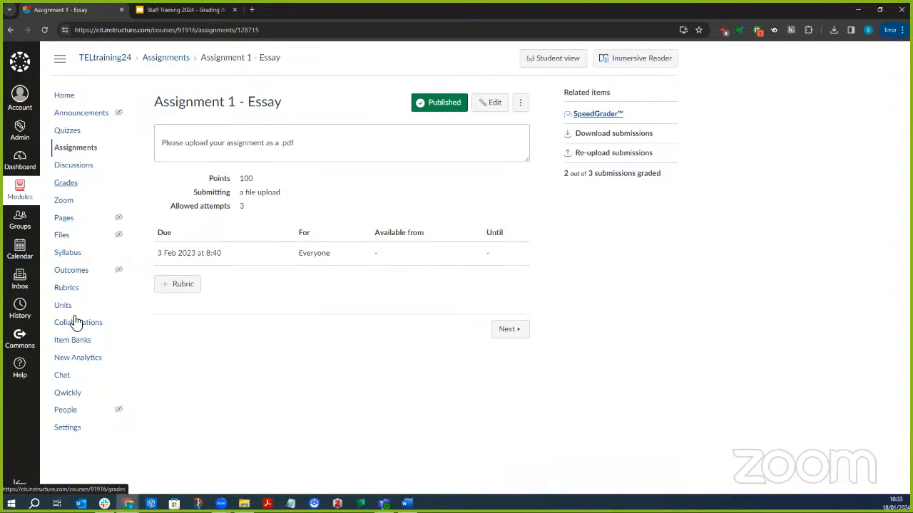
click(62, 185)
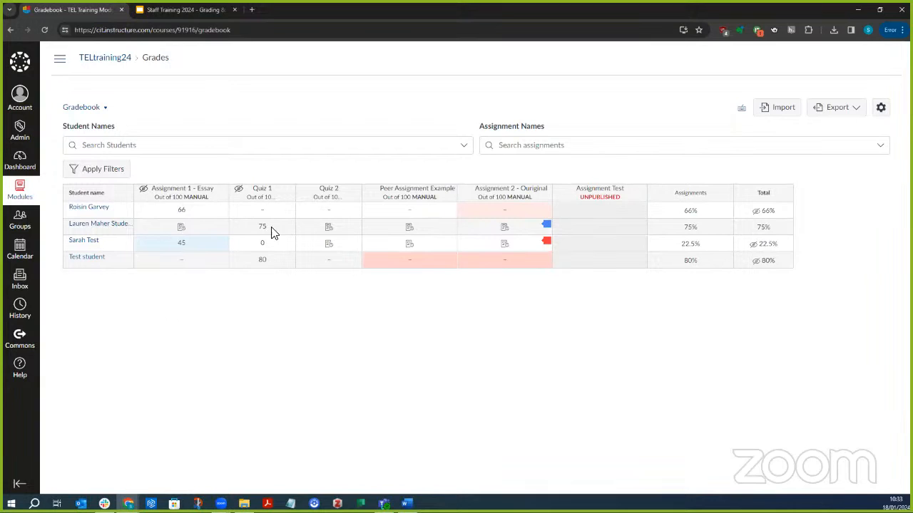
- Review the late policies and grade posting policy in the gradebook settings, and close them without making changes
click(881, 109)
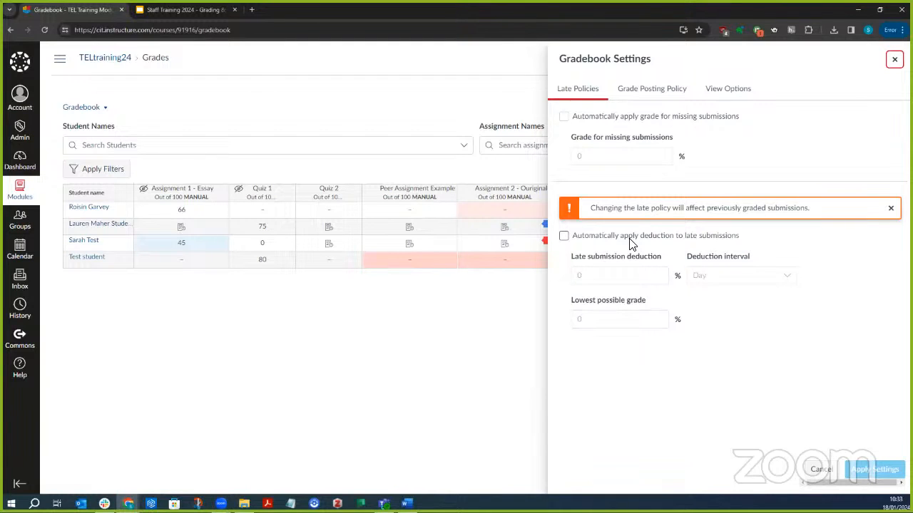
click(666, 102)
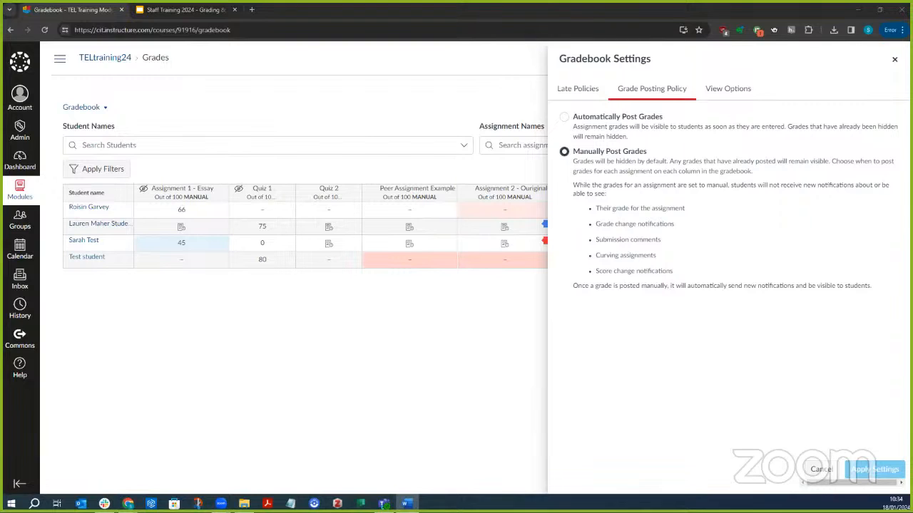
click(461, 320)
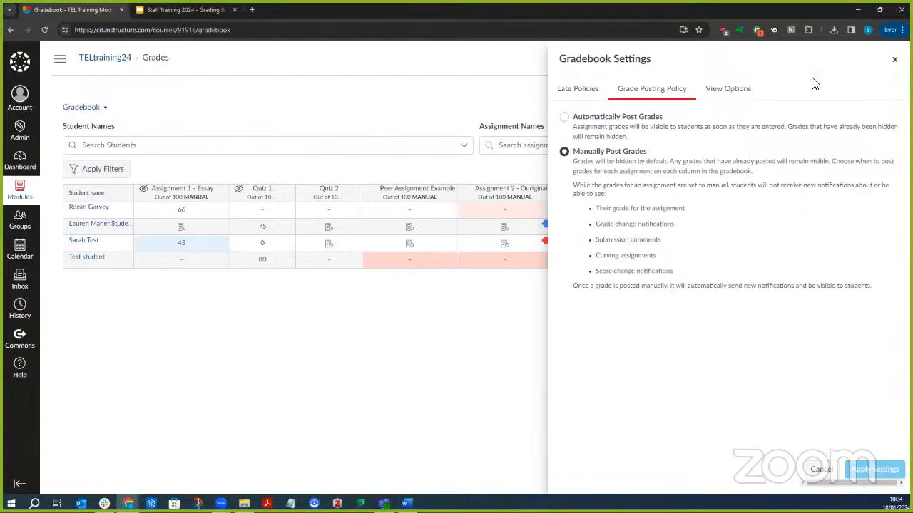
click(895, 62)
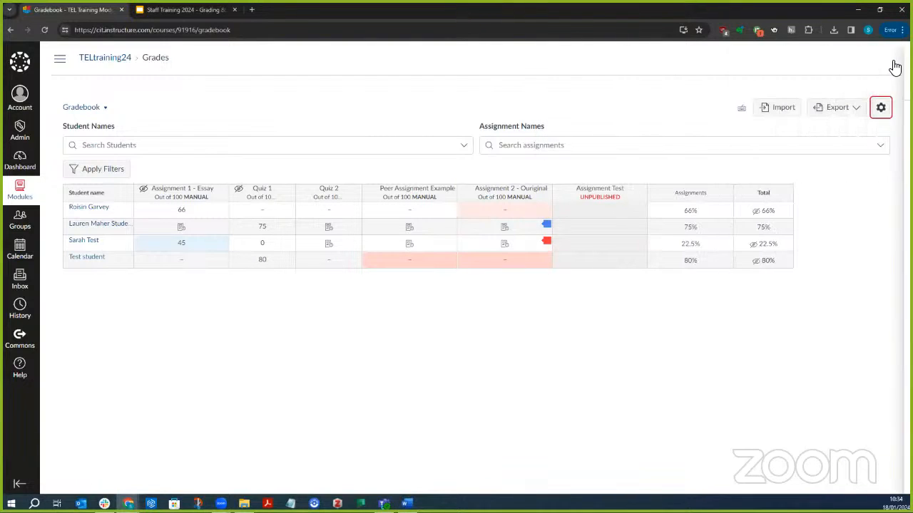
- Post the Assignment 1 - Essay grades to Graded students only, checking the Specific Sections option but leaving it off
click(222, 194)
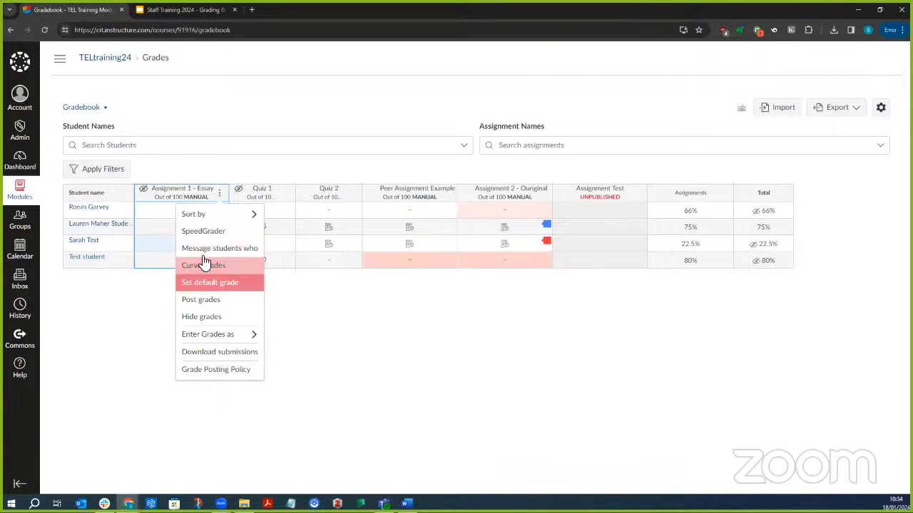
click(207, 300)
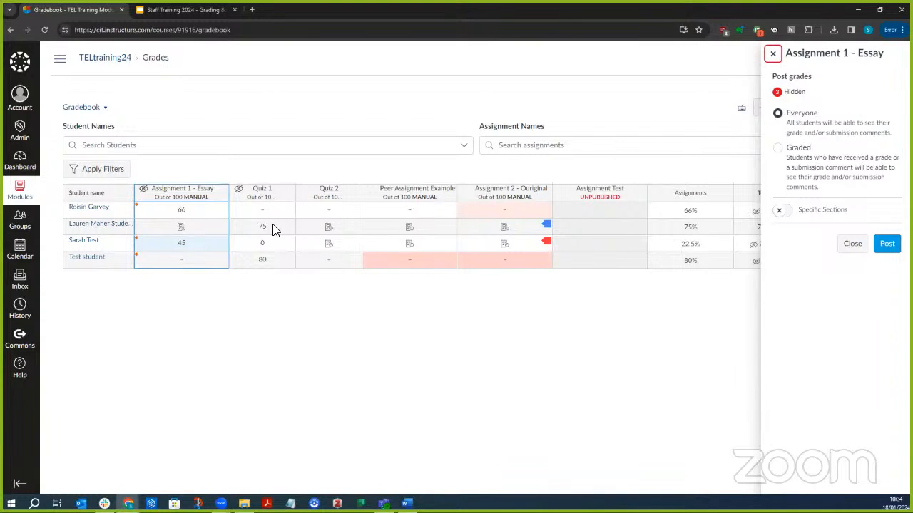
click(797, 148)
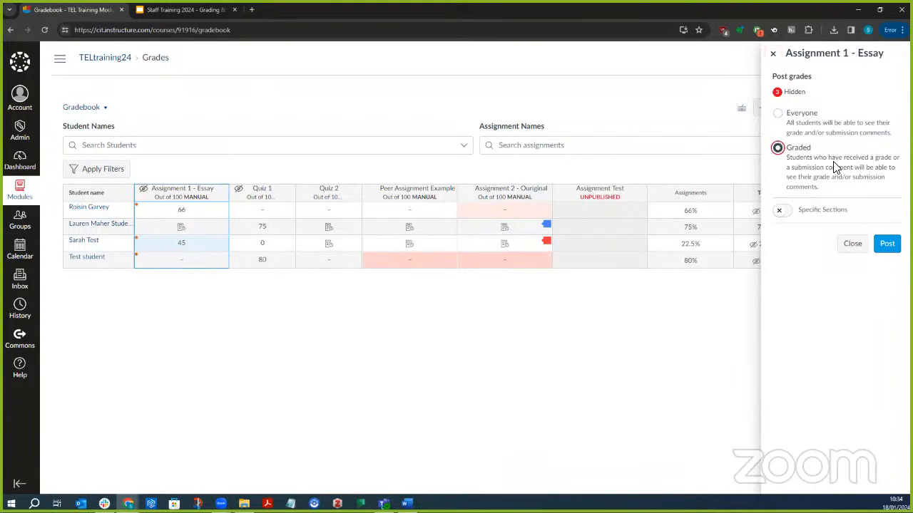
key(Tab)
key(space)
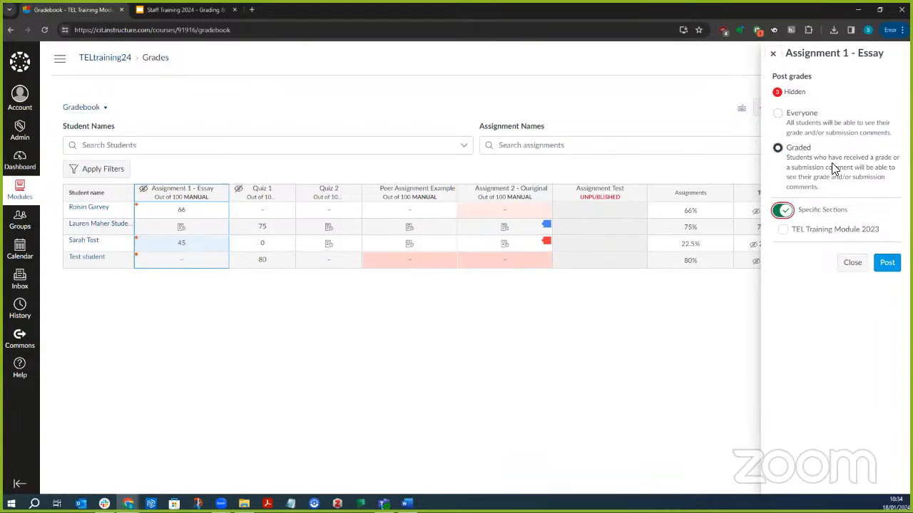
key(space)
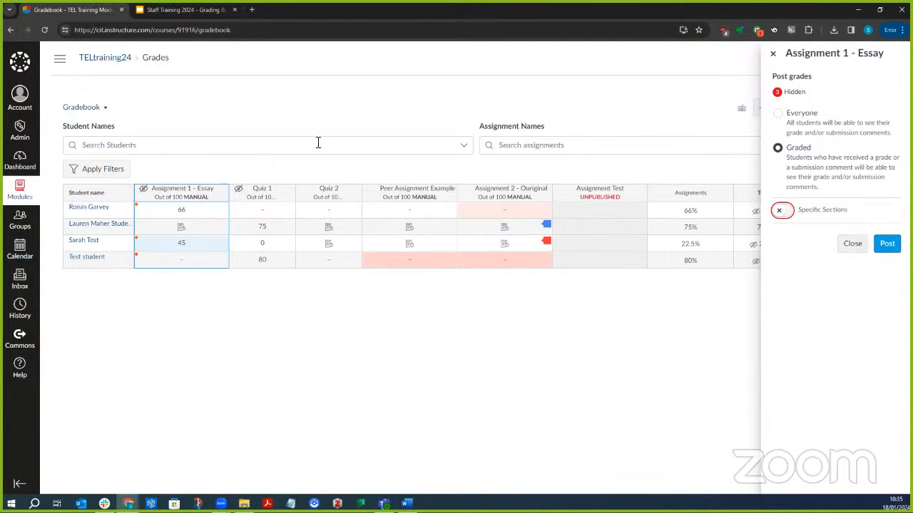
click(885, 243)
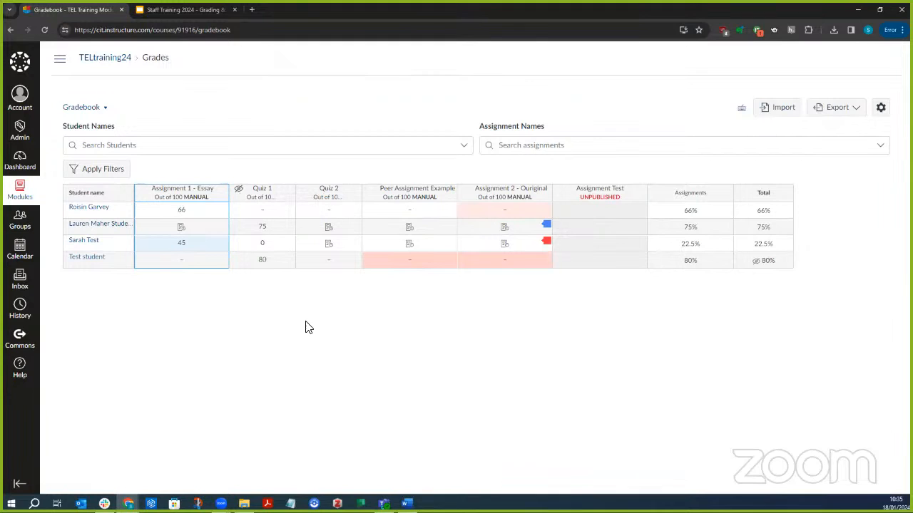
- Open Quiz 2 from the course quizzes in the quiz builder and view its student attempts for moderation
key(alt+Tab)
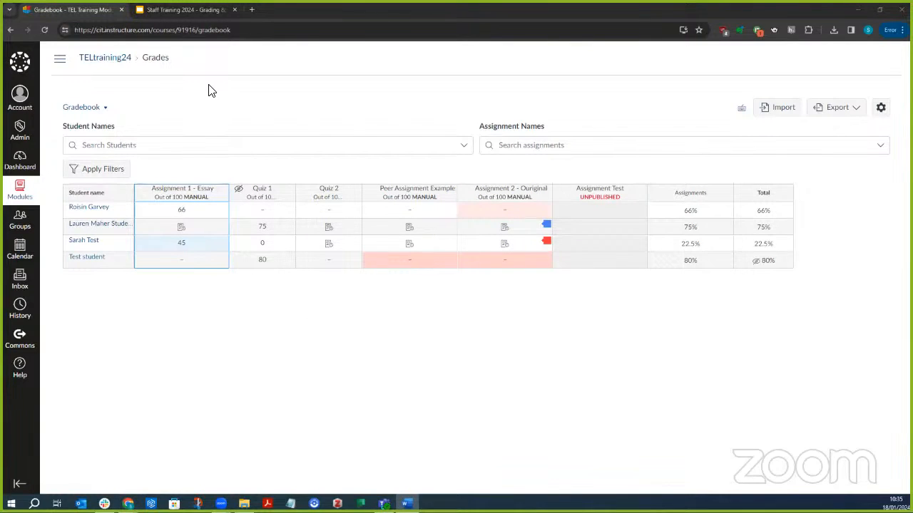
click(59, 59)
click(71, 132)
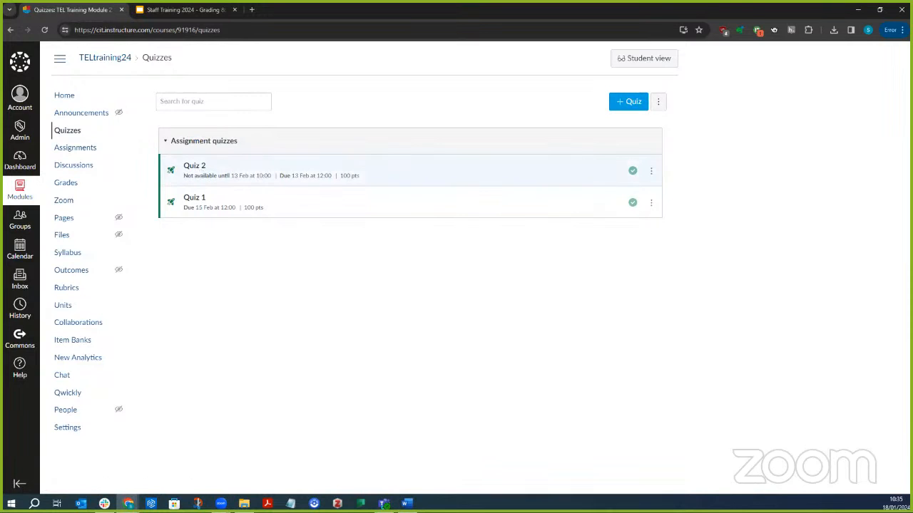
click(204, 170)
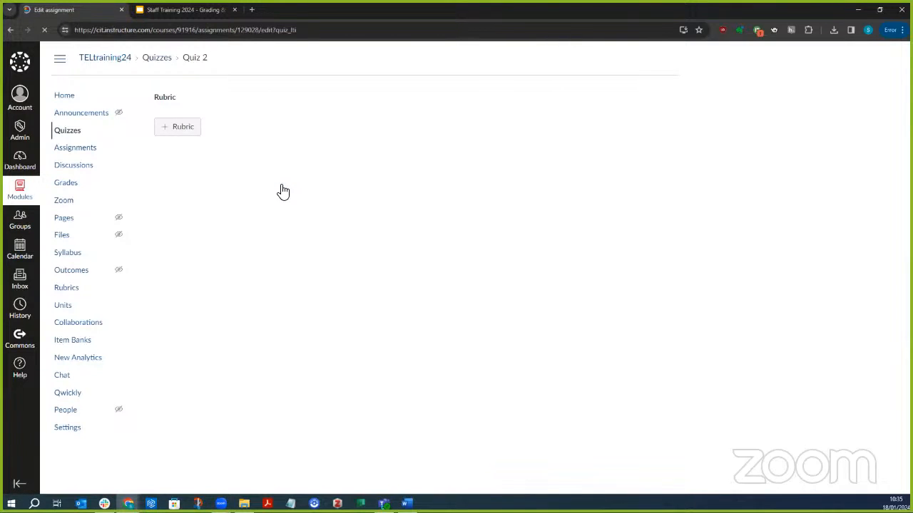
scroll(529, 347, down, 5)
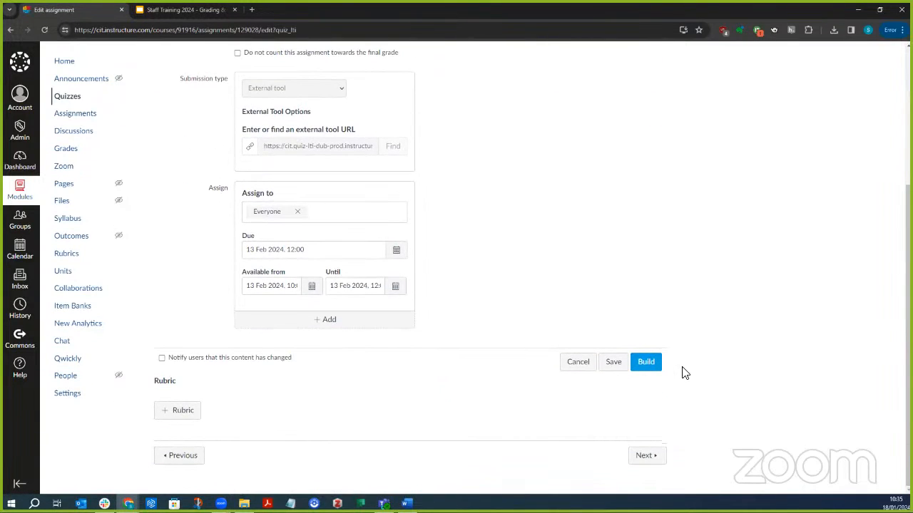
click(648, 367)
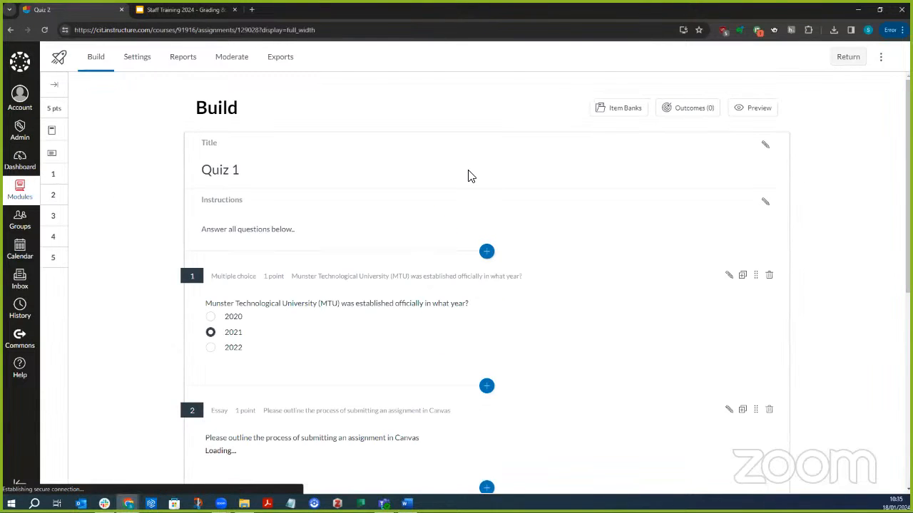
click(225, 58)
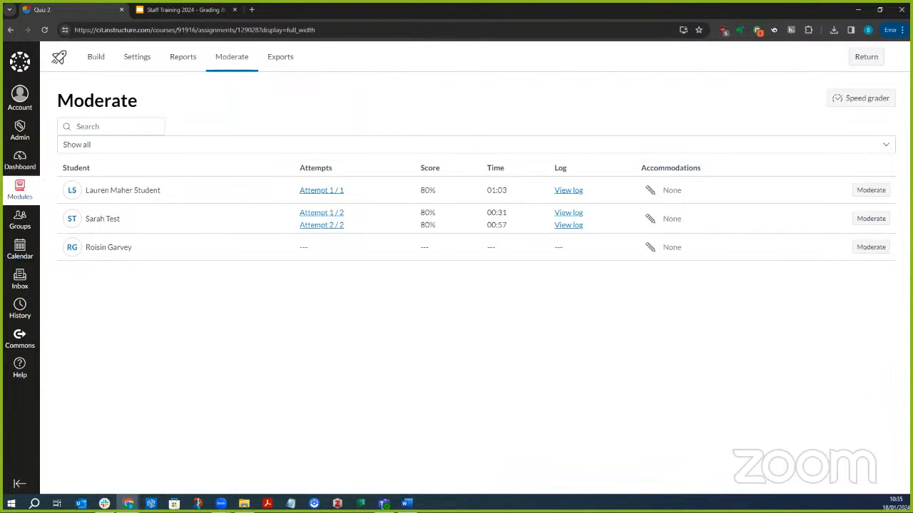
- Mark question 2 correct in the second attempt of the student with two attempts, update the score and return to the moderation list
click(317, 225)
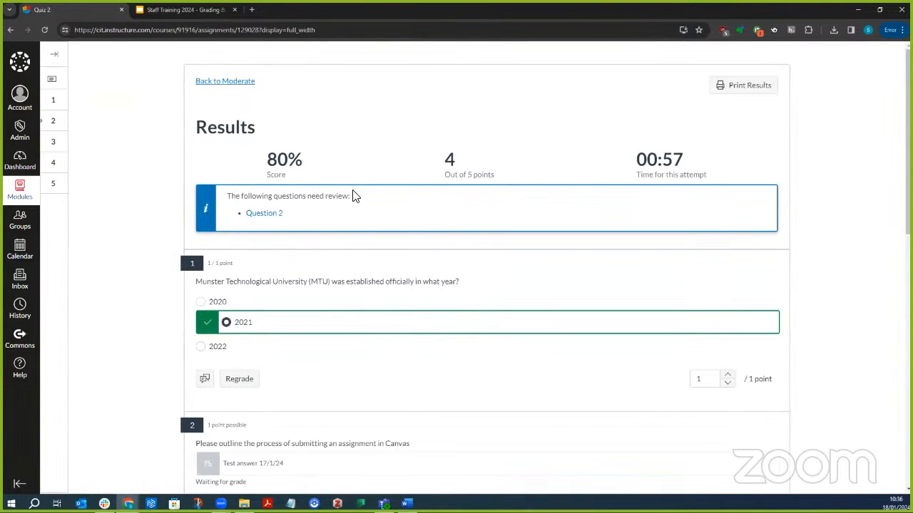
scroll(352, 195, down, 3)
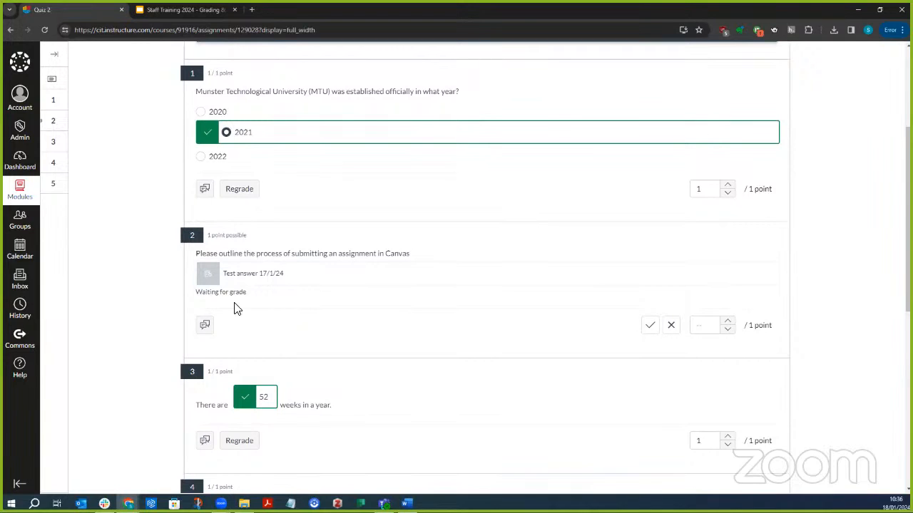
click(654, 333)
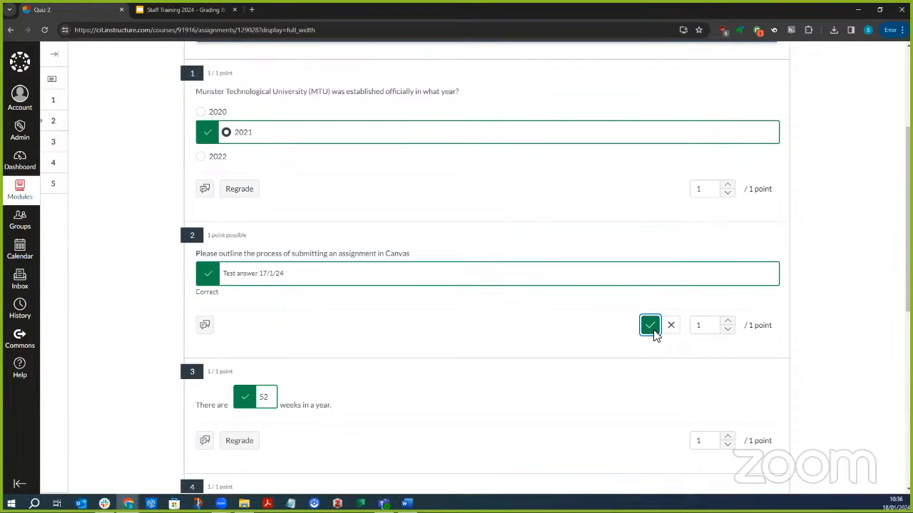
scroll(655, 357, down, 4)
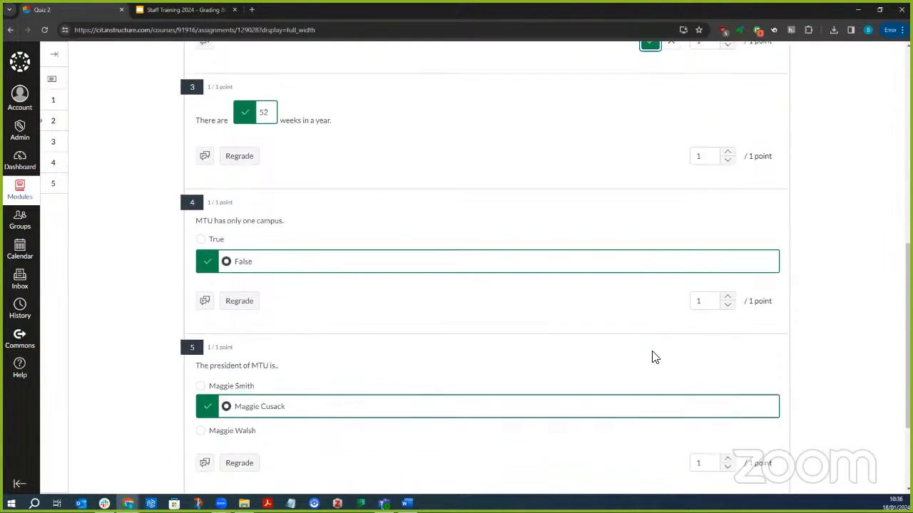
scroll(654, 357, down, 2)
click(749, 453)
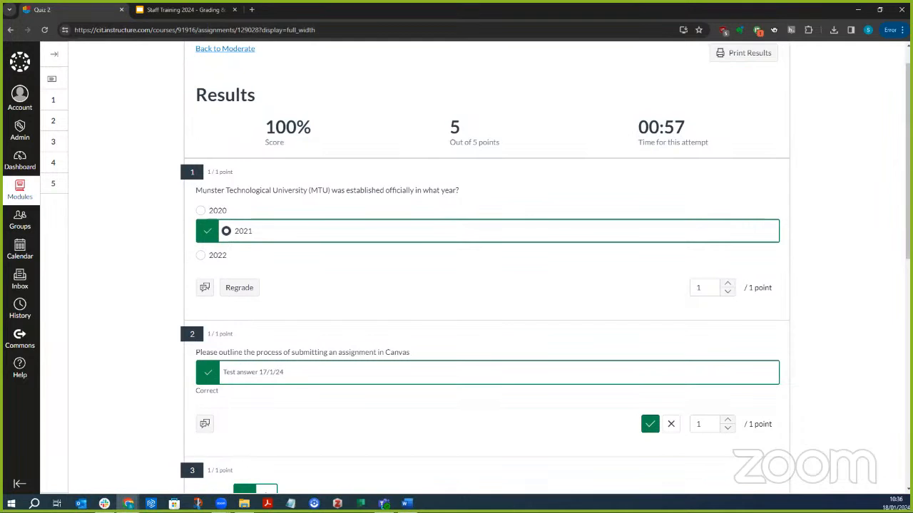
scroll(366, 207, up, 1)
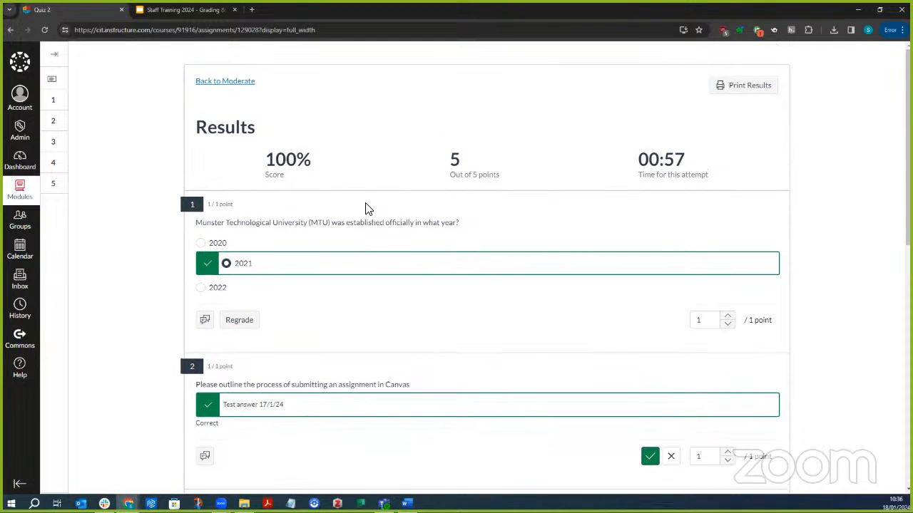
click(225, 82)
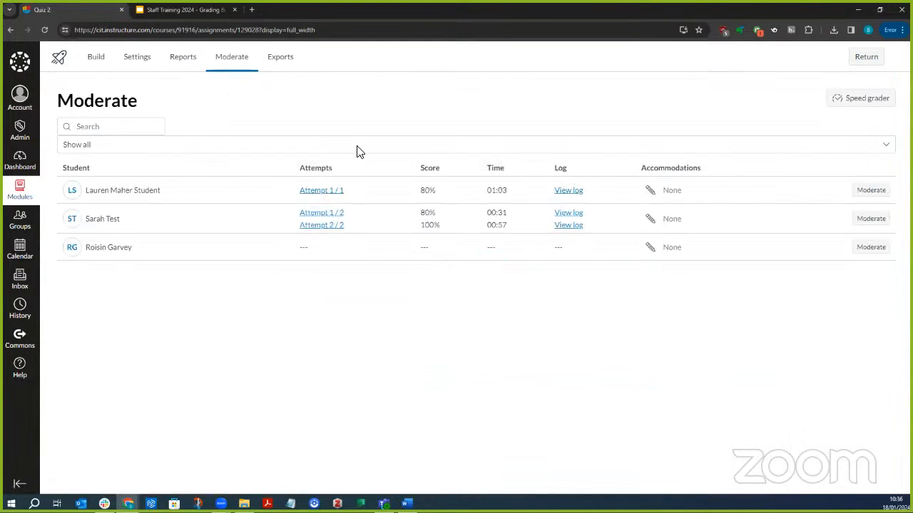
- Turn the Restrict student result view option off and back on in the Quiz 2 settings
click(138, 57)
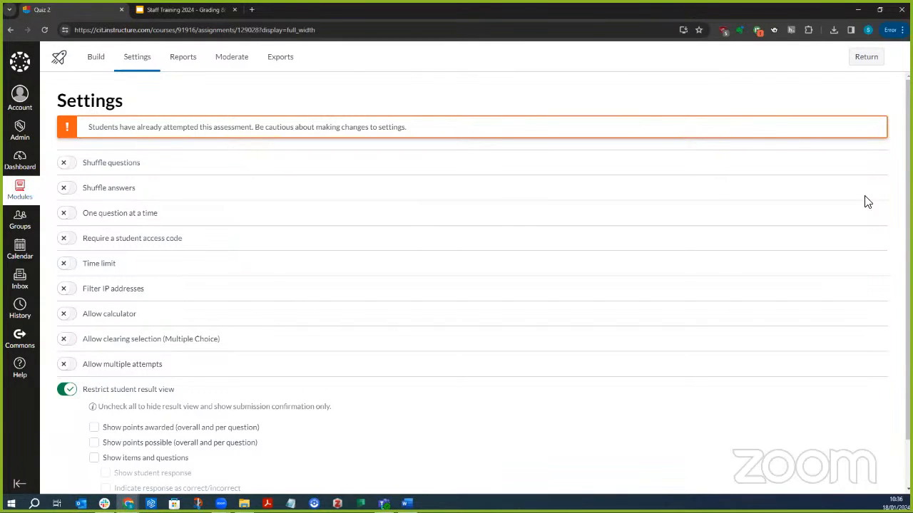
click(75, 393)
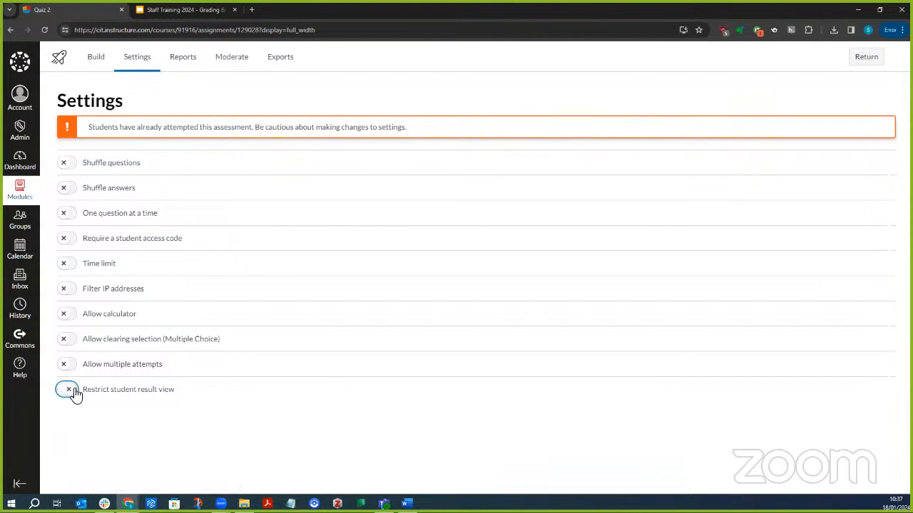
click(74, 393)
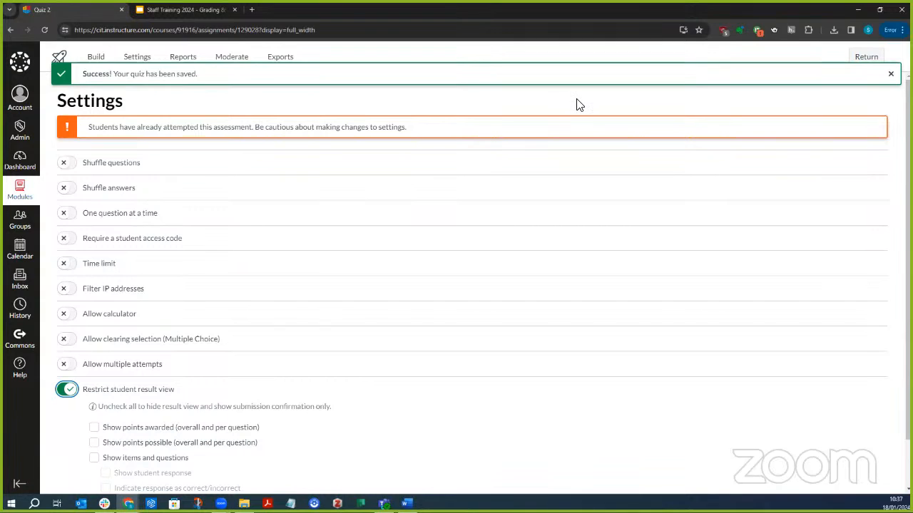
key(alt+Tab)
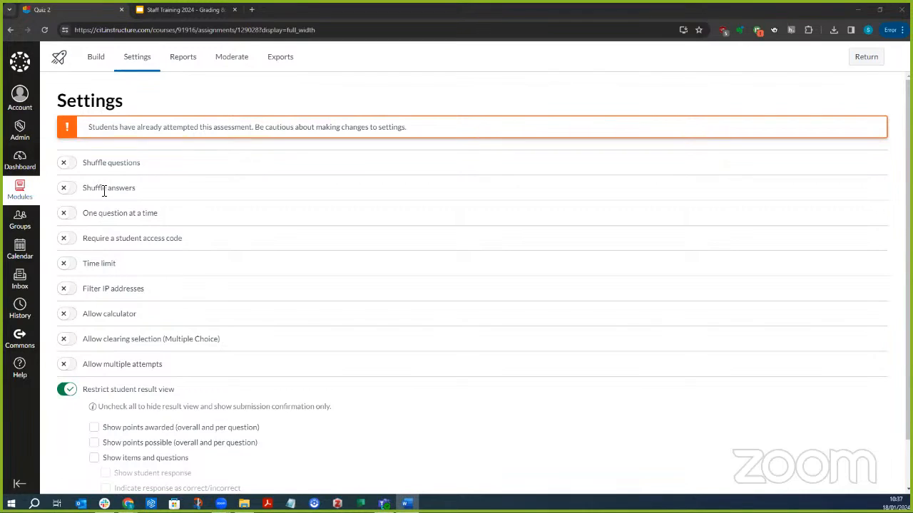
- Leave the quiz builder, open the course gradebook and enter 85 for the second listed student in Assignment 1 - Essay
click(863, 62)
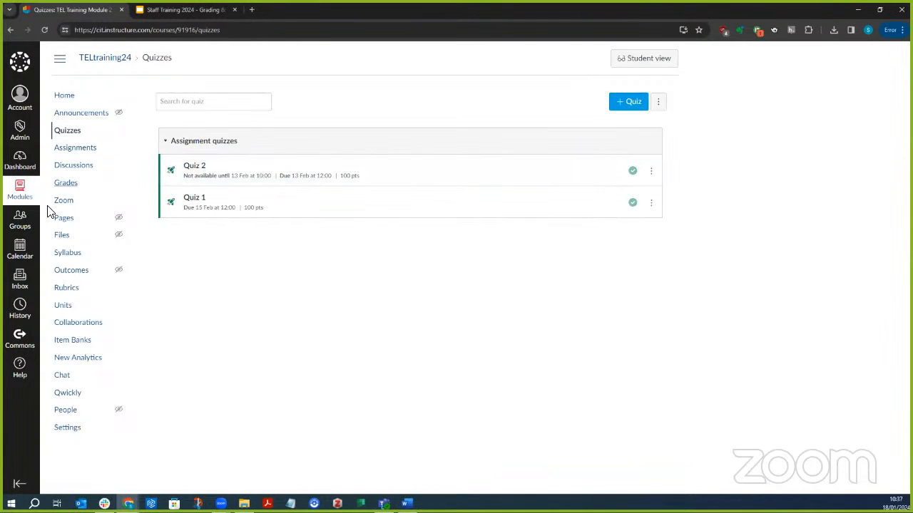
click(65, 184)
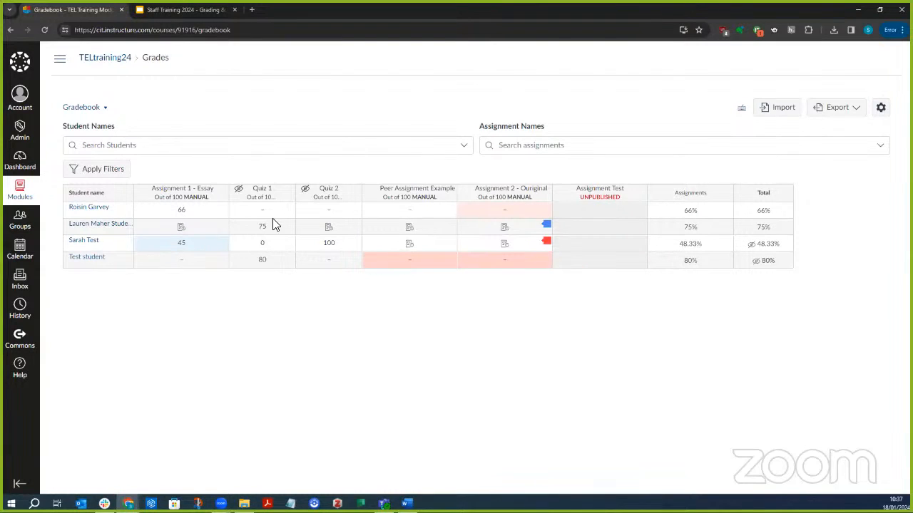
click(182, 229)
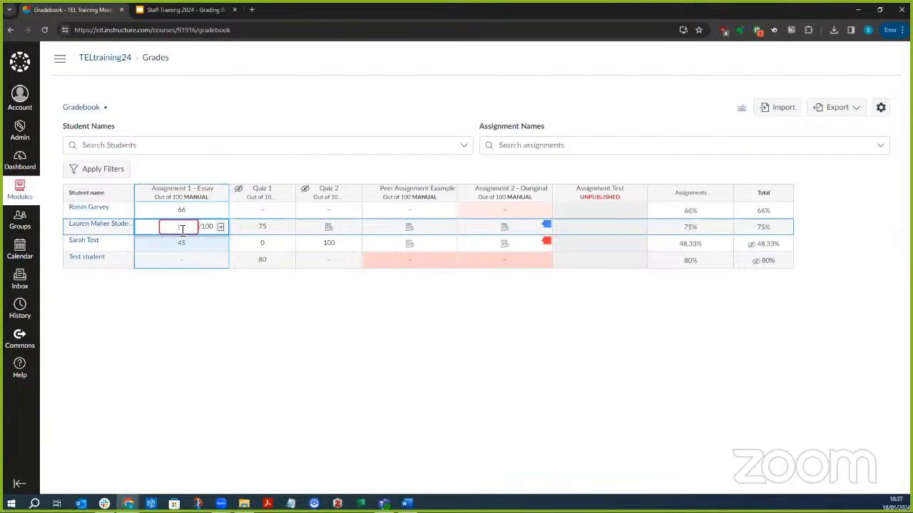
click(180, 280)
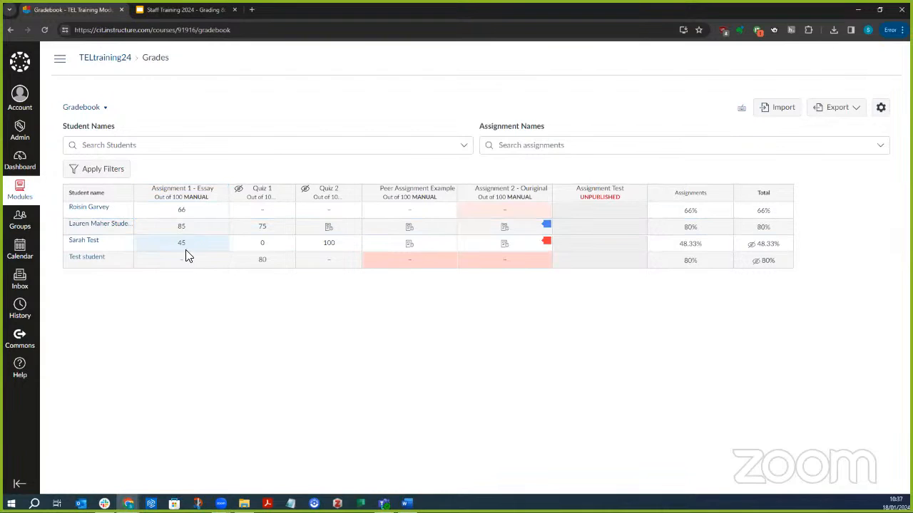
- Review the status options and comments in the grade details of the second student's Assignment 1 - Essay, and close them
click(181, 245)
key(Escape)
click(200, 230)
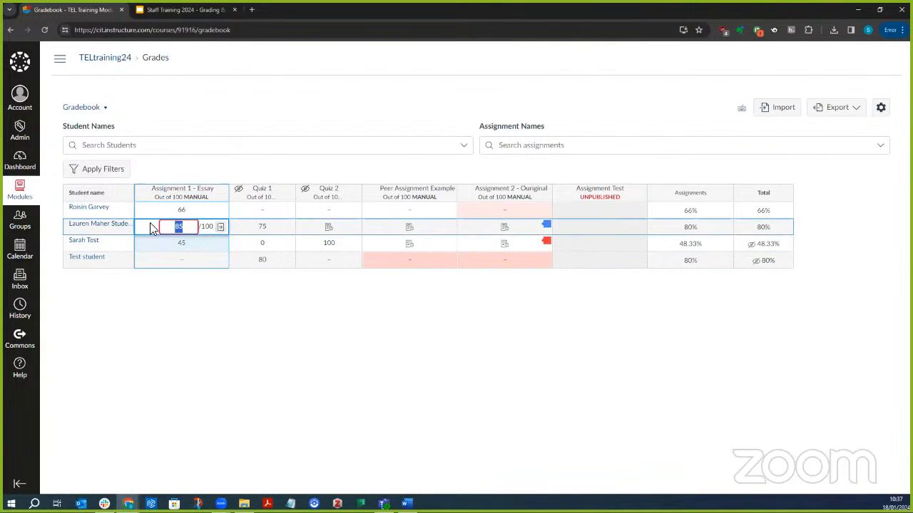
click(221, 227)
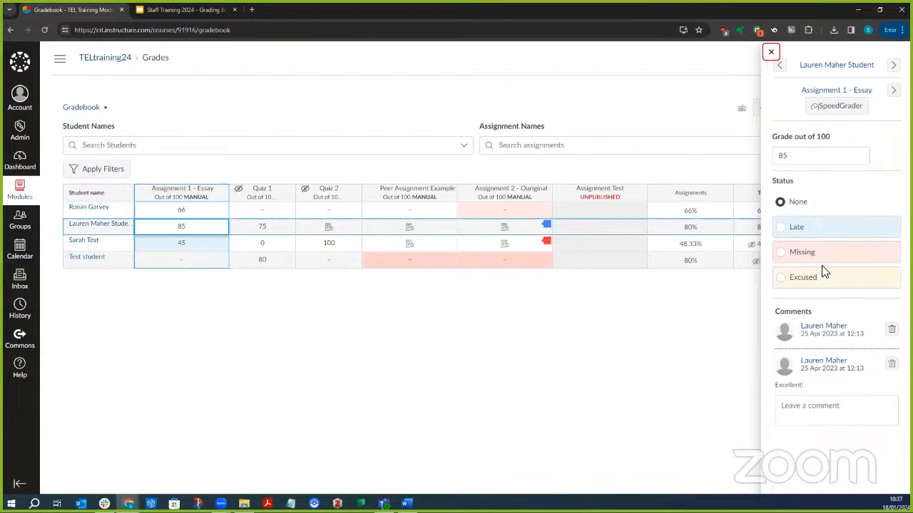
click(600, 349)
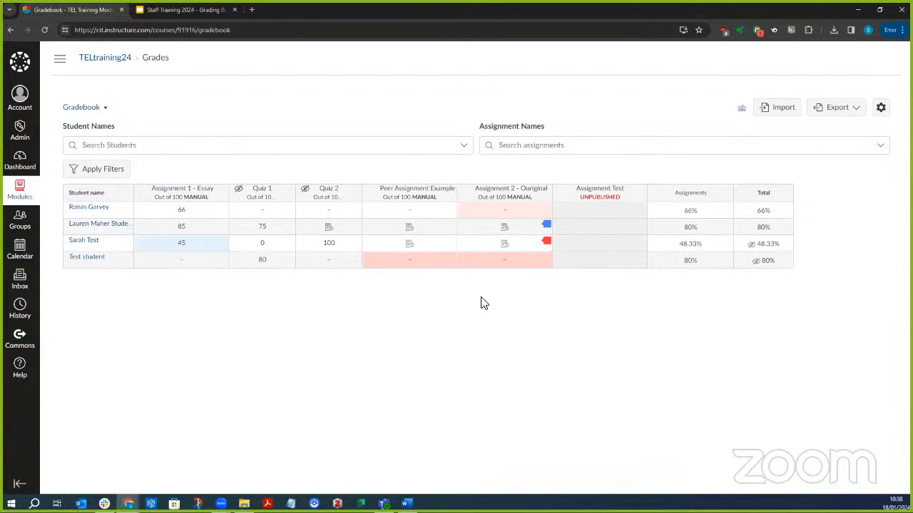
- Open Assignment 2 - Ouriginal in SpeedGrader from the gradebook and view the third student's Instructure - Wikipedia.pdf submission
click(546, 226)
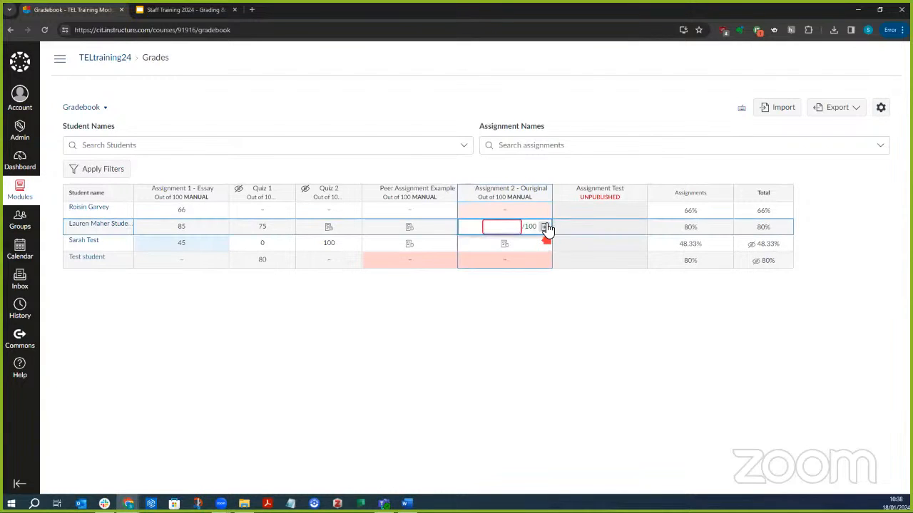
click(542, 194)
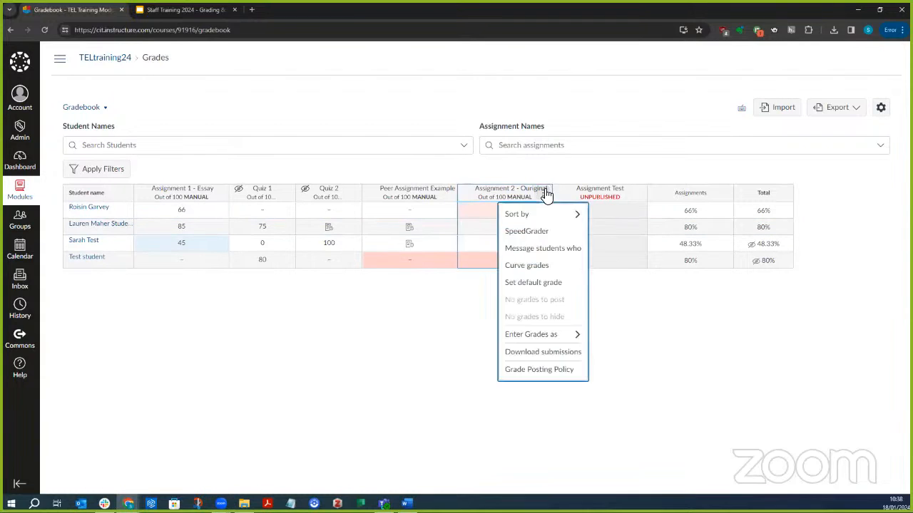
click(546, 233)
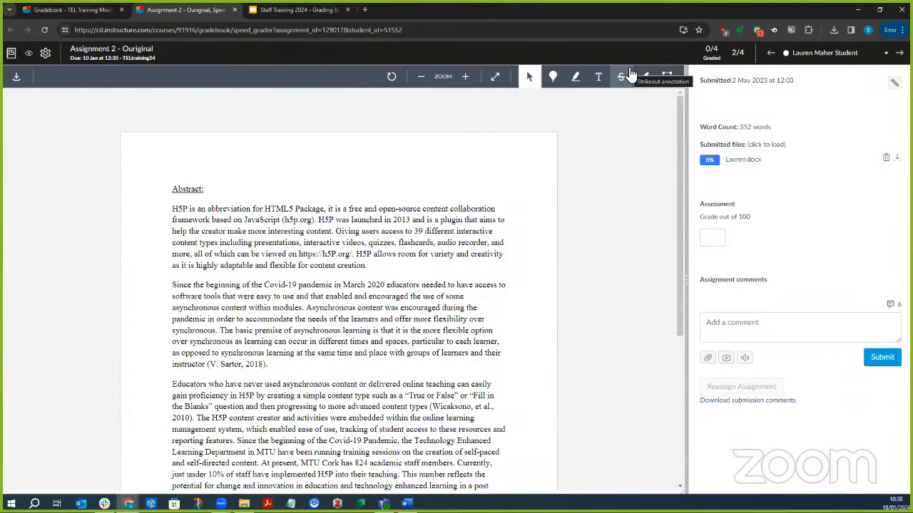
click(858, 50)
click(852, 124)
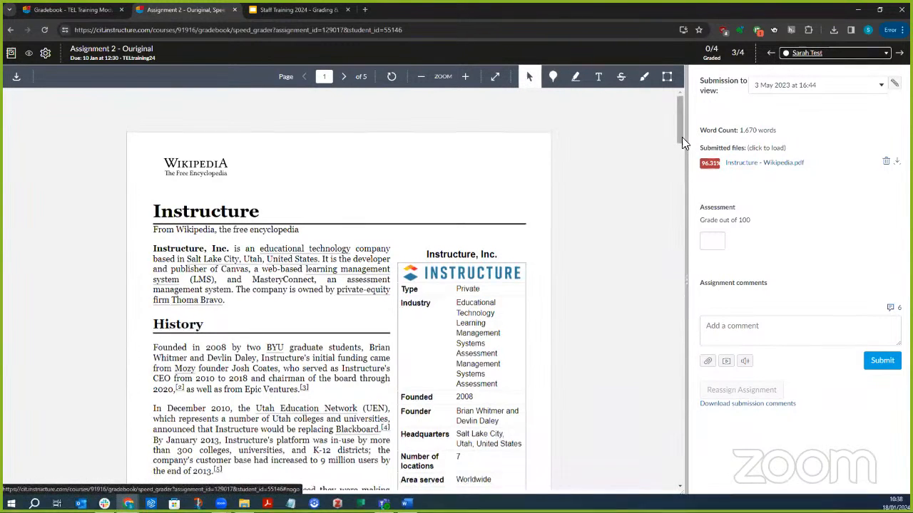
scroll(304, 163, down, 5)
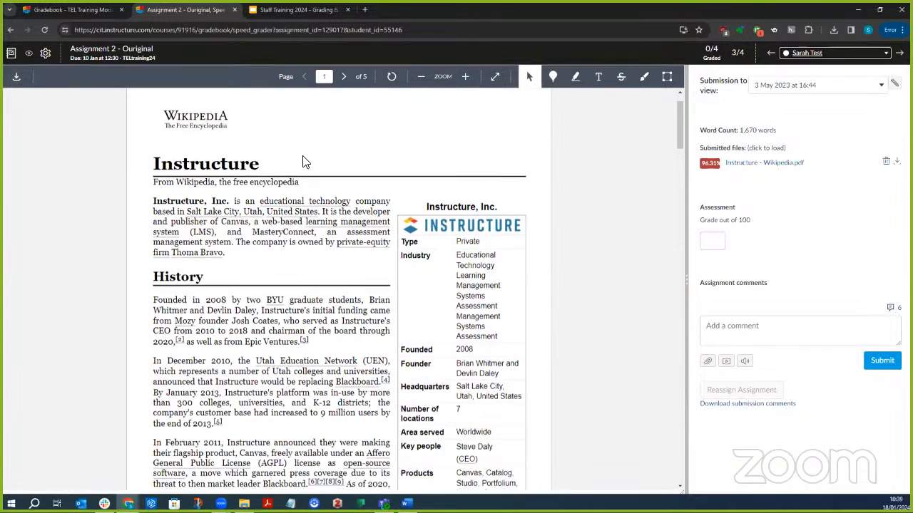
scroll(304, 163, up, 5)
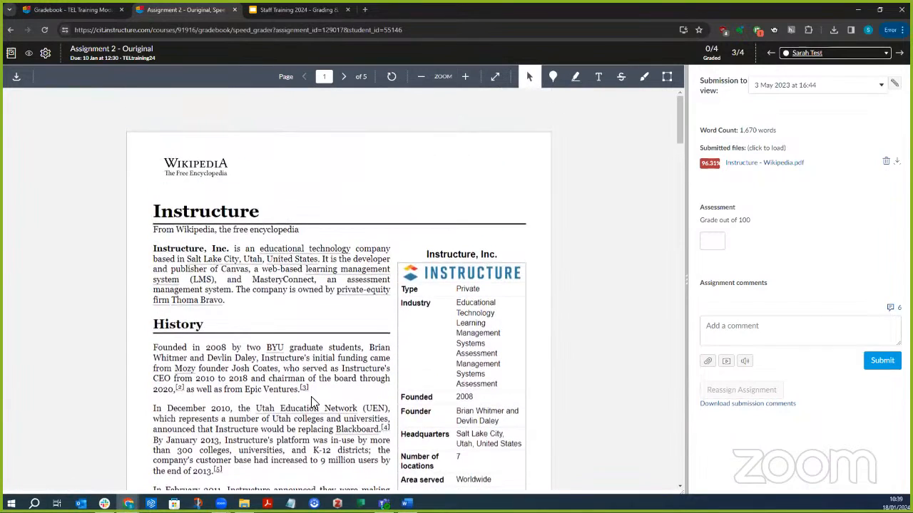
- Open the Ouriginal similarity report for Instructure - Wikipedia.pdf and read through the first matching block on page 1
click(711, 168)
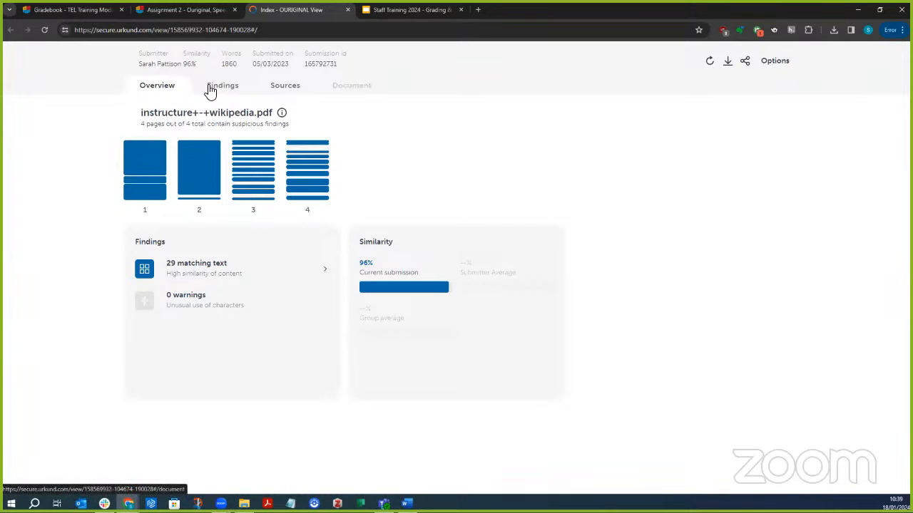
click(142, 155)
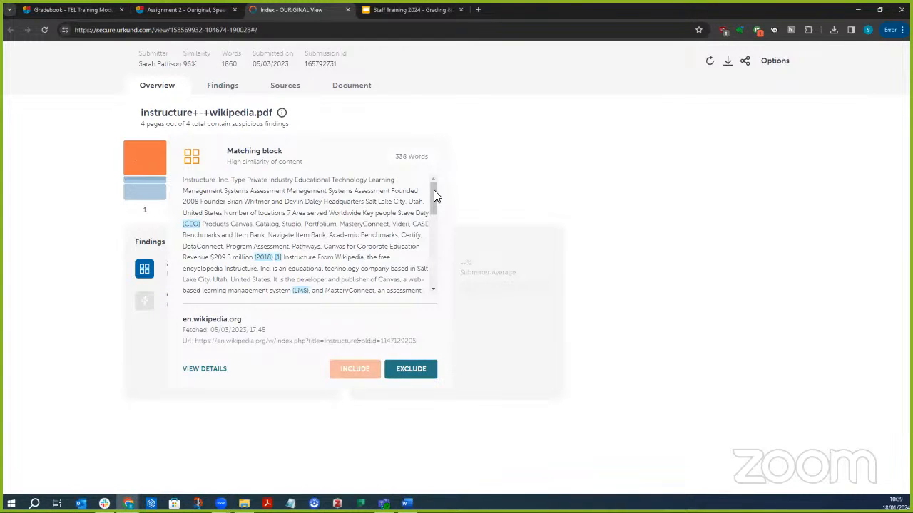
drag(432, 193, 438, 173)
- Compare the submitted text with its web sources in the report's findings, stepping through the matches up to match 4
click(222, 87)
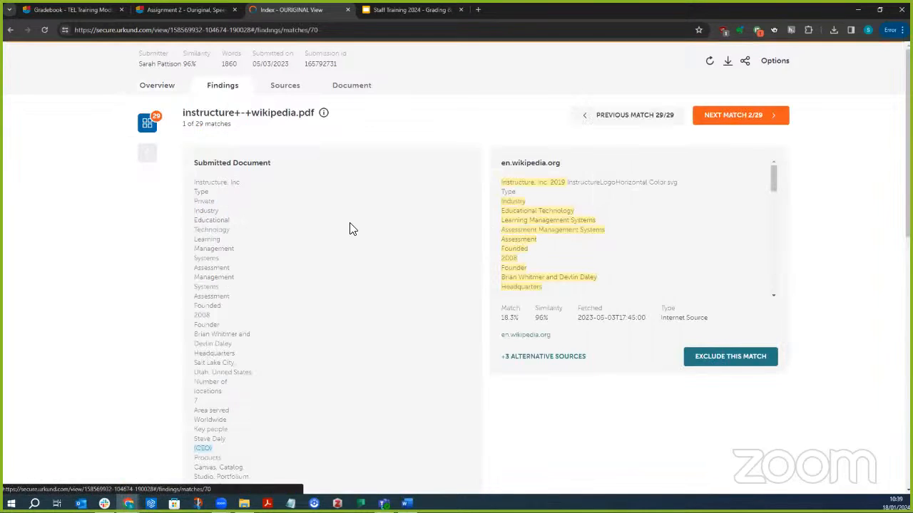
click(699, 114)
click(698, 114)
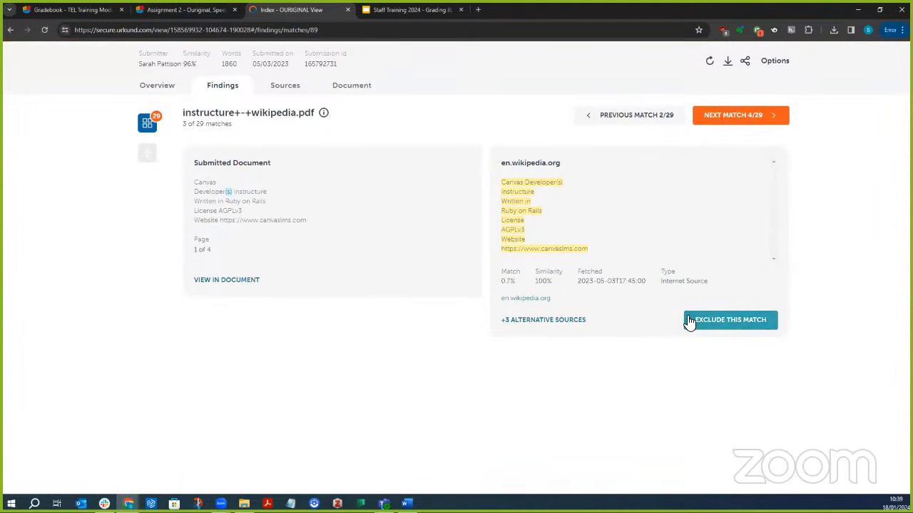
click(741, 120)
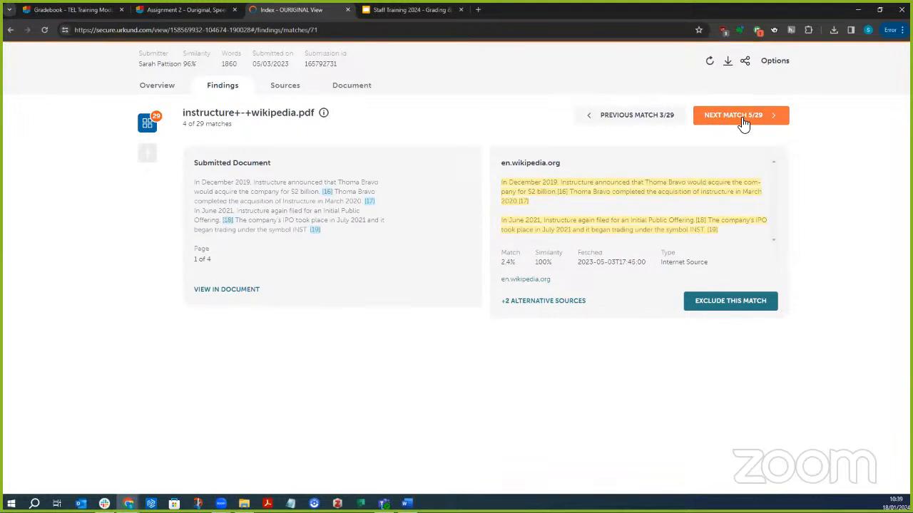
- Exclude the first en.wikipedia.org source in the report's source list and include it again
click(302, 87)
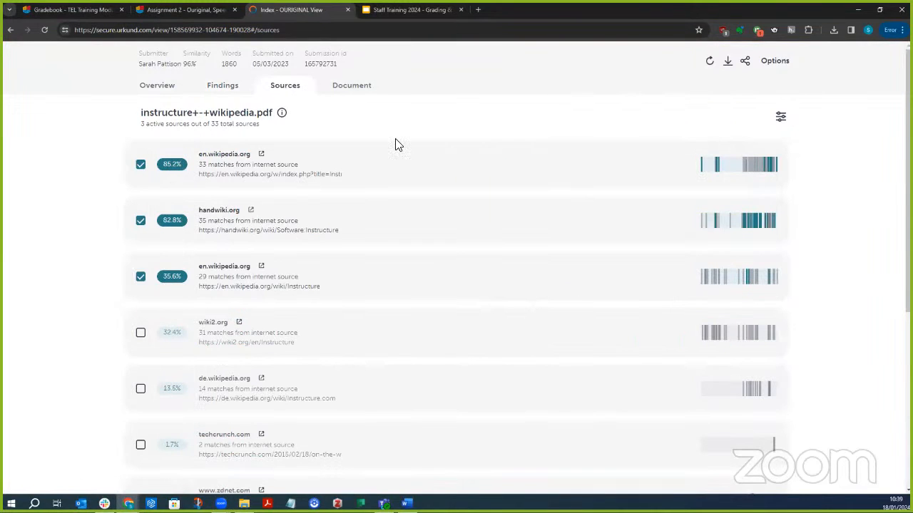
click(142, 169)
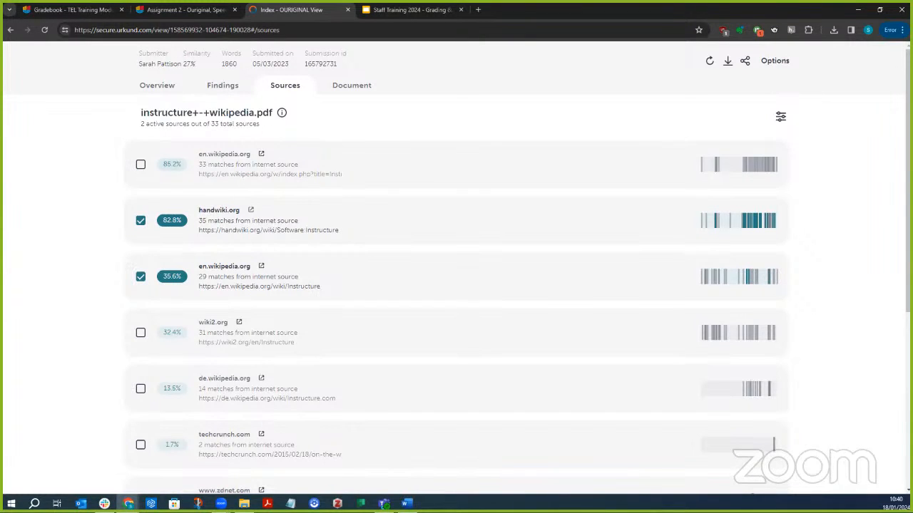
click(140, 167)
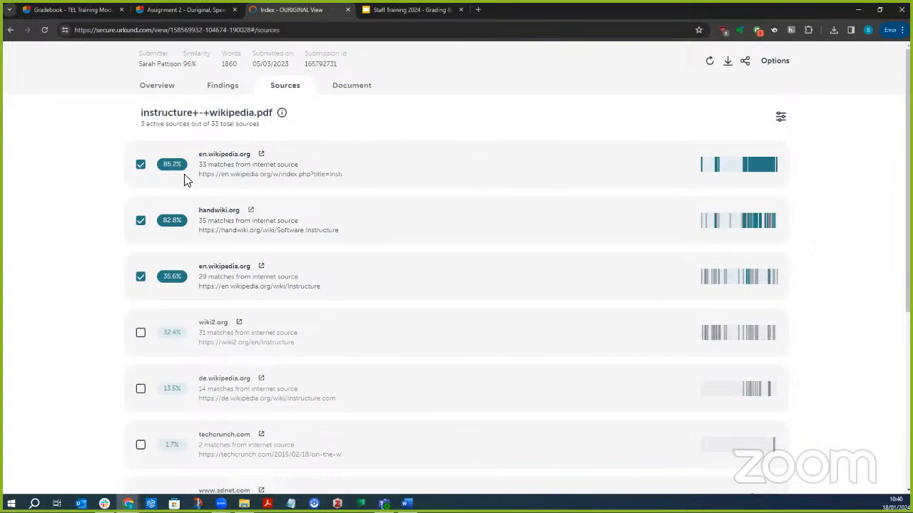
- Look through the full document view of the report with its highlighted text and the list of findings
click(330, 88)
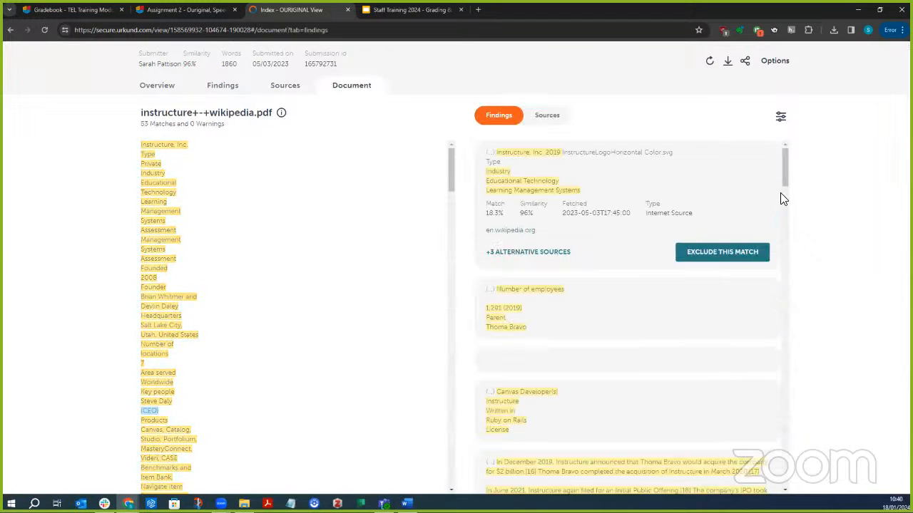
scroll(781, 187, down, 10)
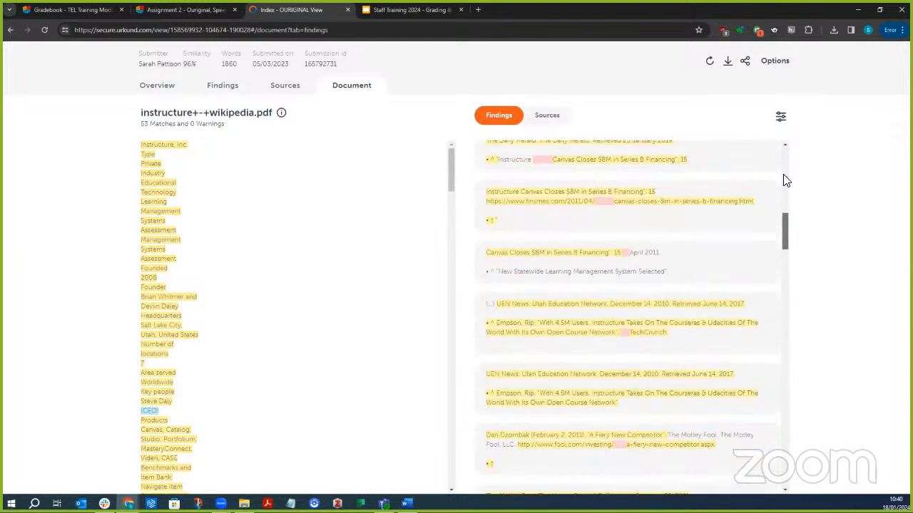
scroll(784, 180, down, 4)
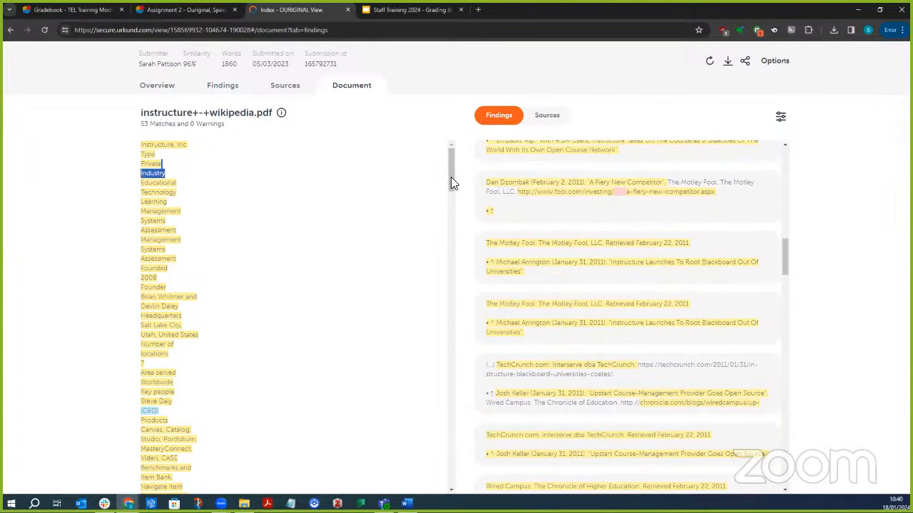
- Exclude the first en.wikipedia.org source from the similarity calculation and reset the report to its original selection
drag(451, 177, 451, 201)
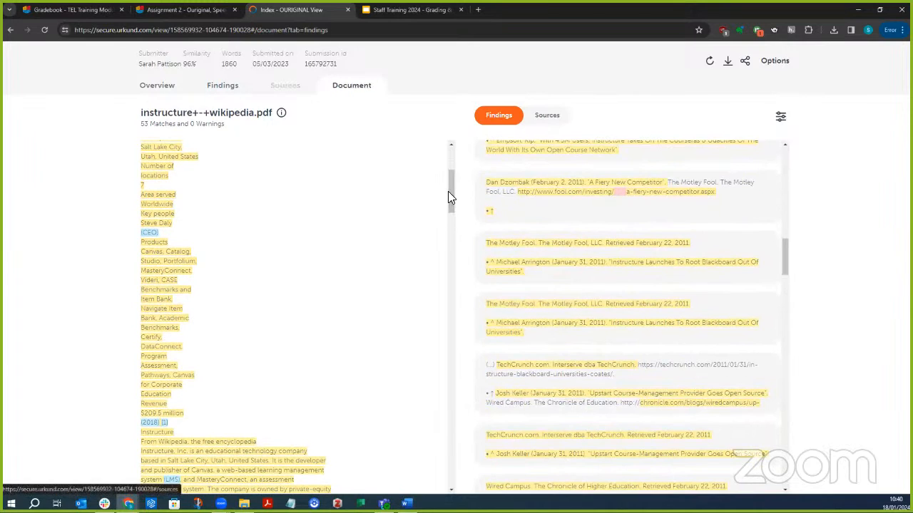
click(284, 85)
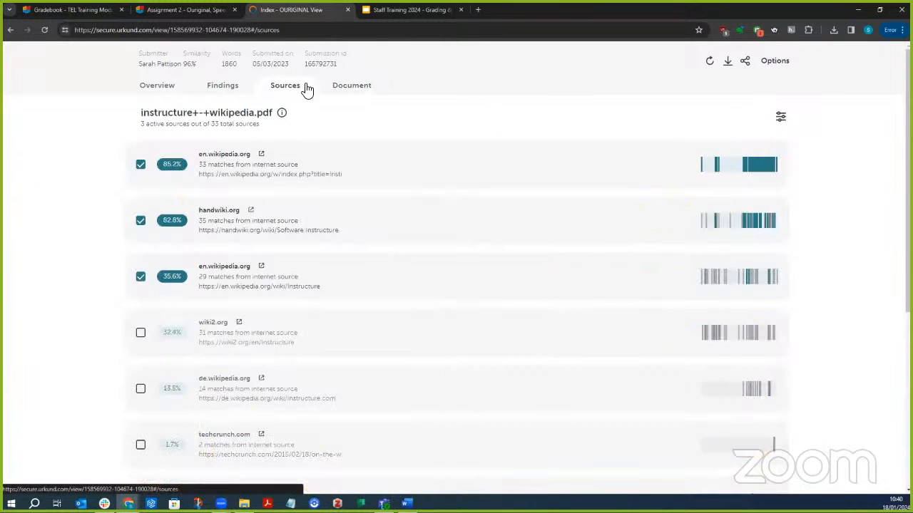
click(140, 164)
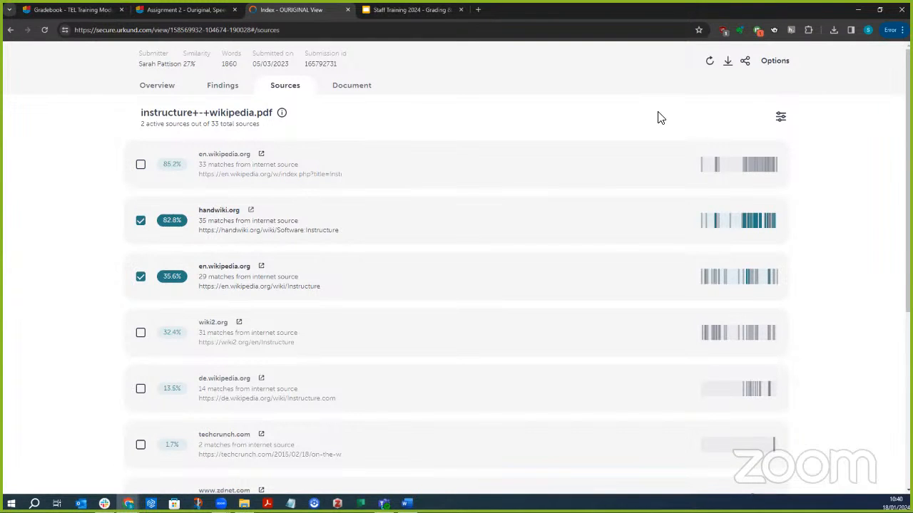
click(710, 64)
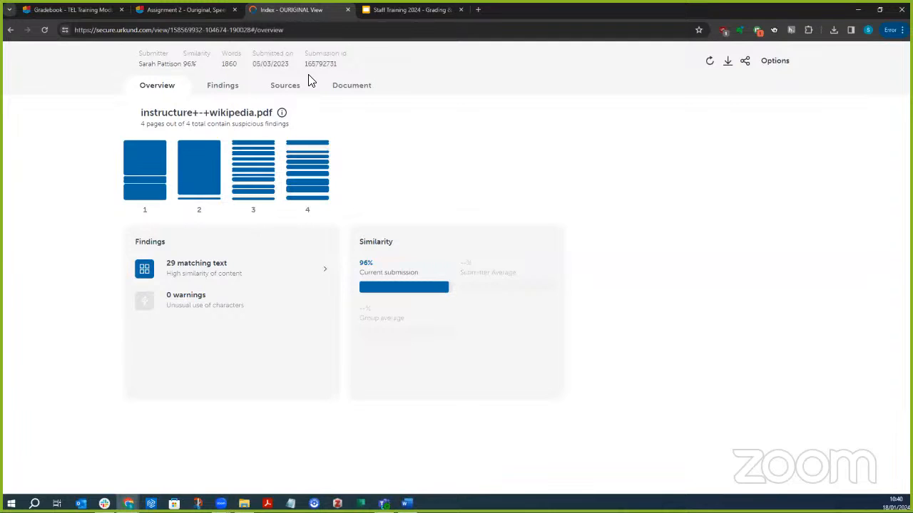
- Export the entire TELtraining24 gradebook as a CSV file and view the exported grades in Excel
click(348, 11)
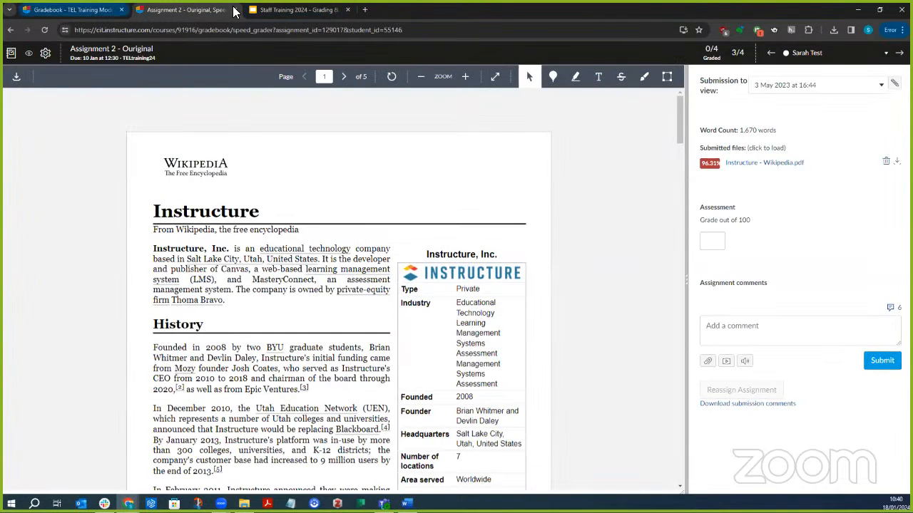
click(118, 9)
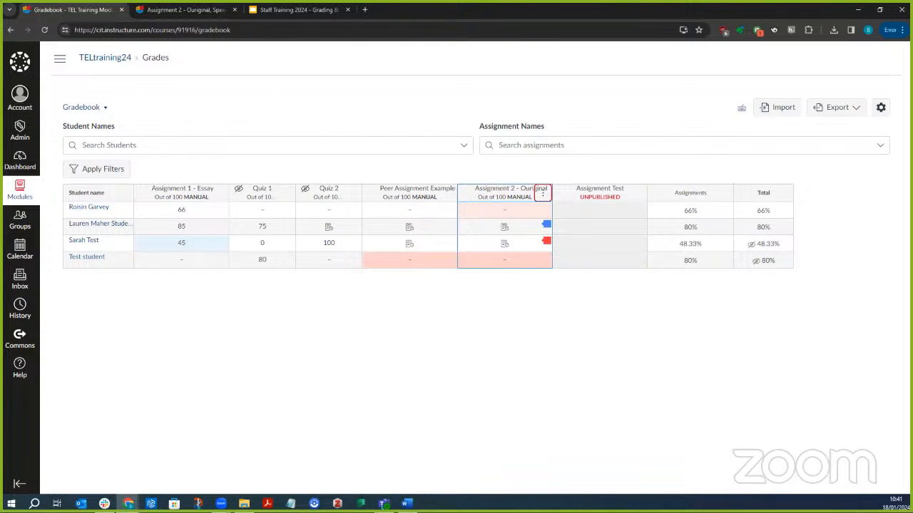
click(848, 114)
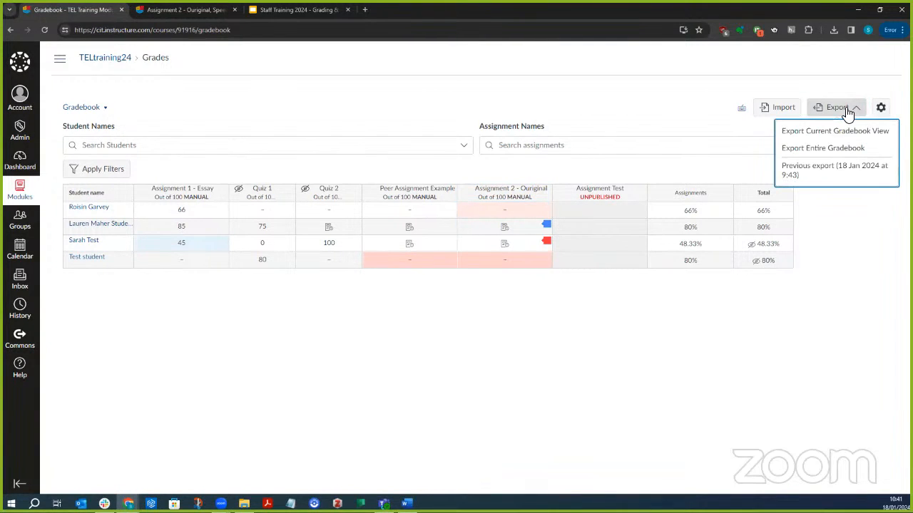
key(Down)
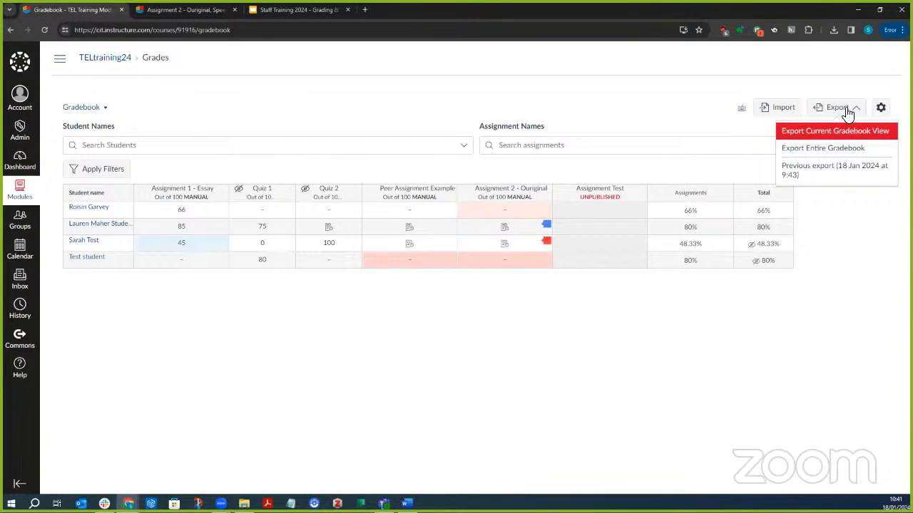
click(846, 157)
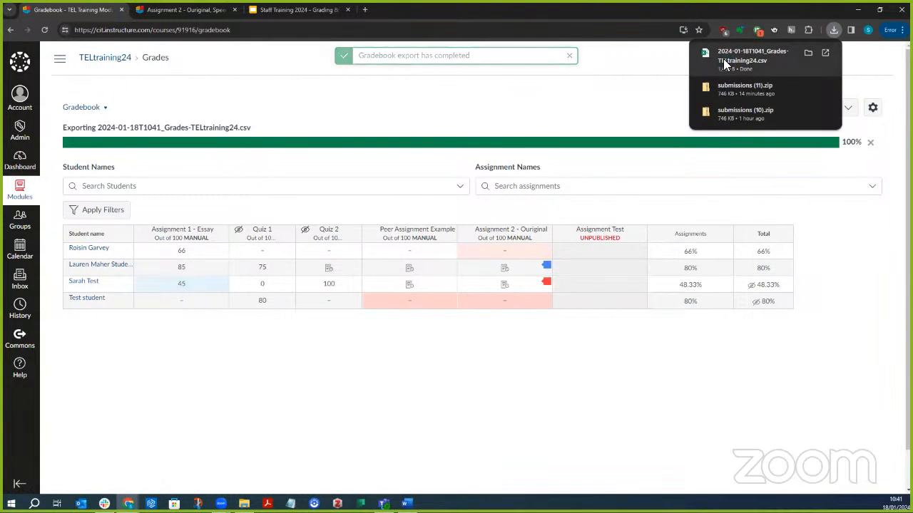
click(723, 59)
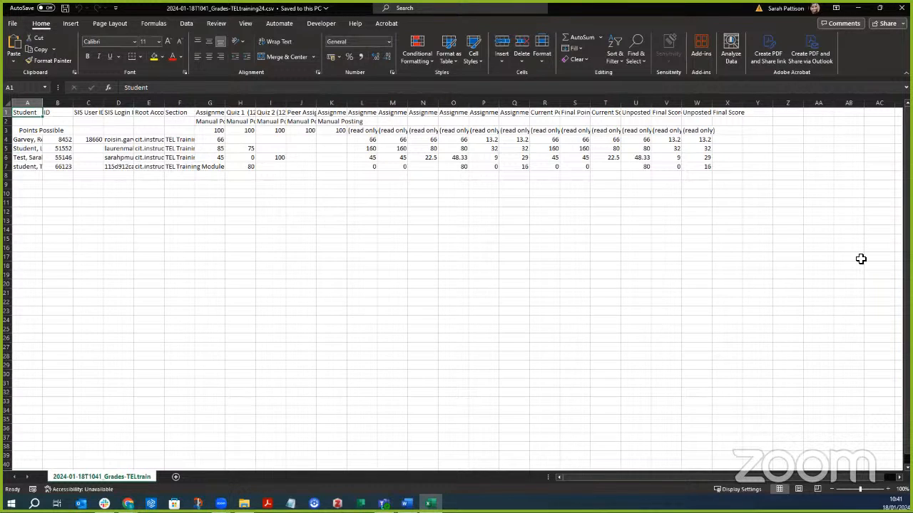
click(859, 11)
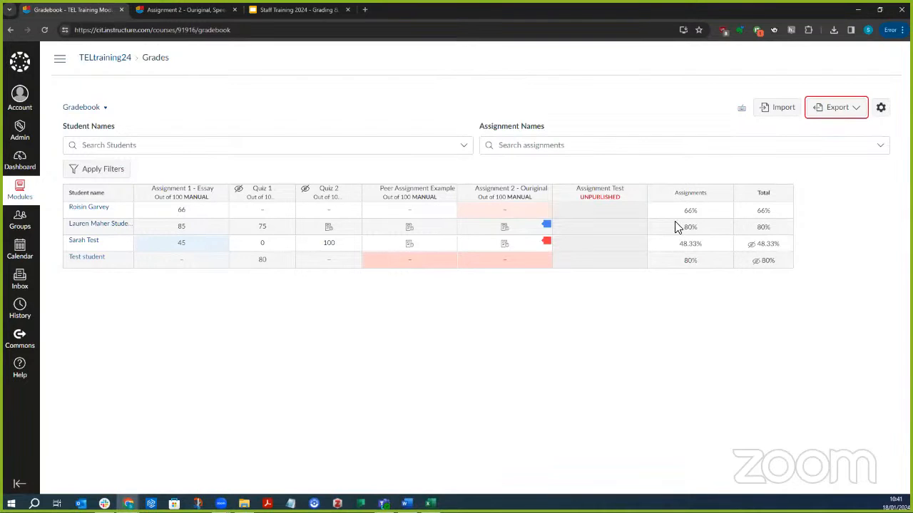
- Open the student message form for Assignment 1 - Essay from the gradebook and review the available recipient criteria
click(222, 193)
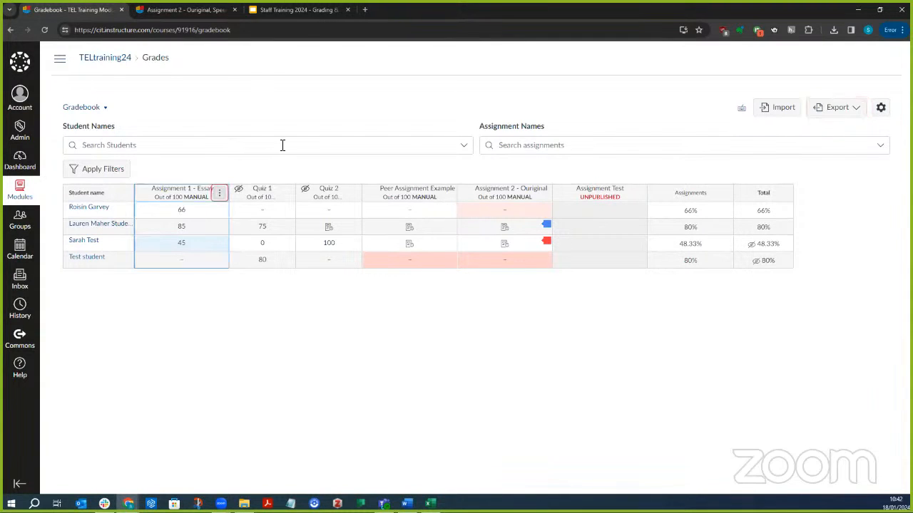
key(Return)
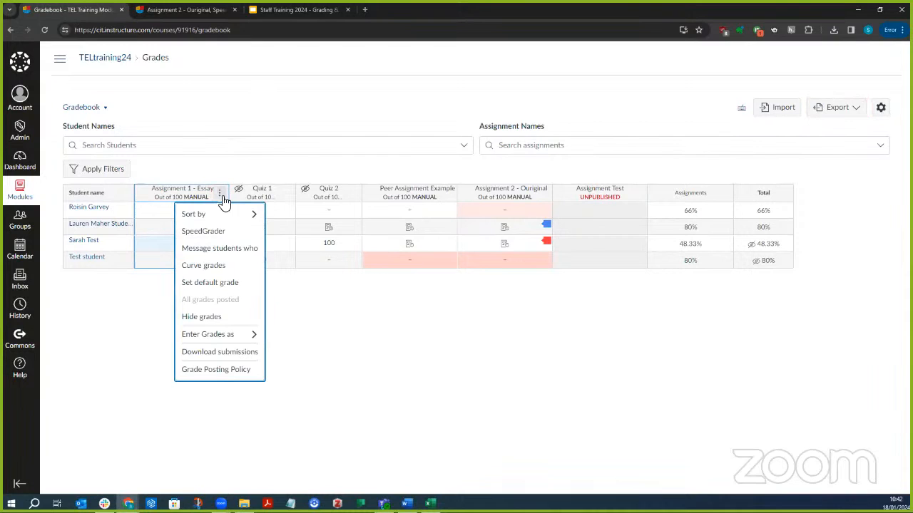
click(224, 249)
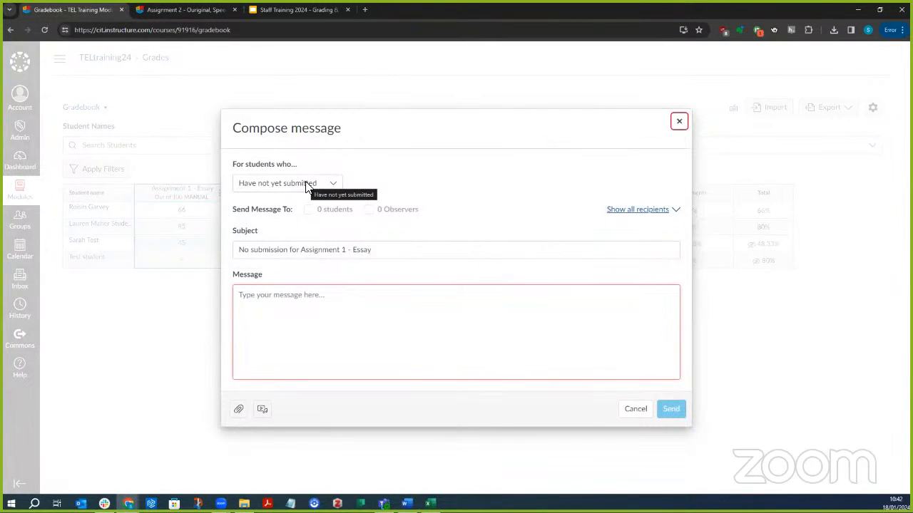
click(305, 183)
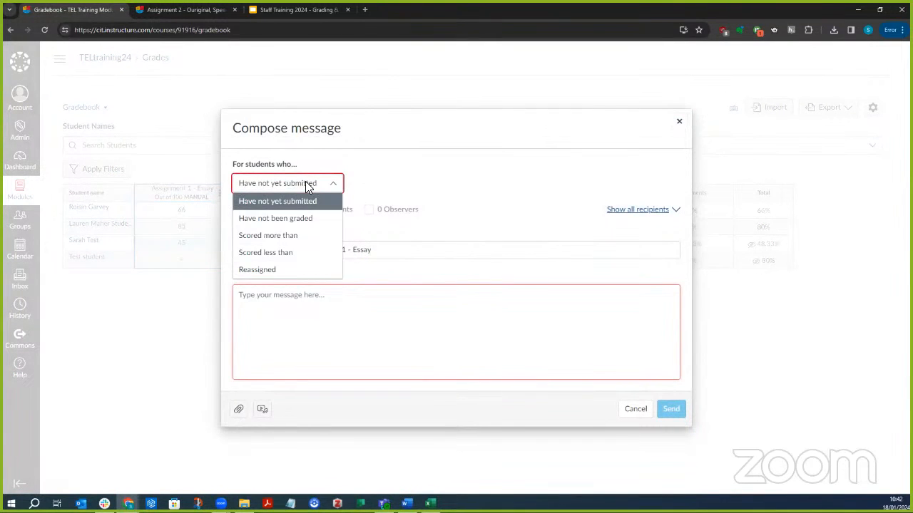
click(305, 183)
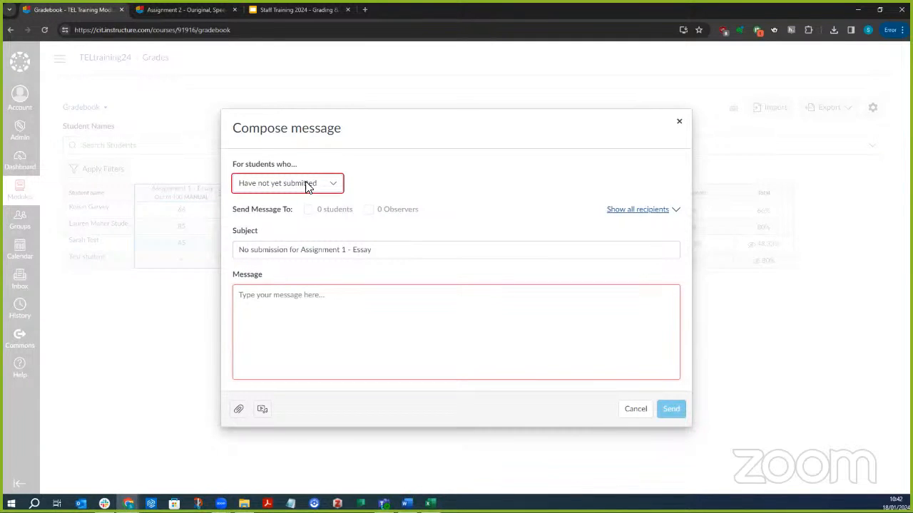
- Address the message to students who scored less than 70 on Assignment 1 - Essay and cancel it without sending
click(305, 184)
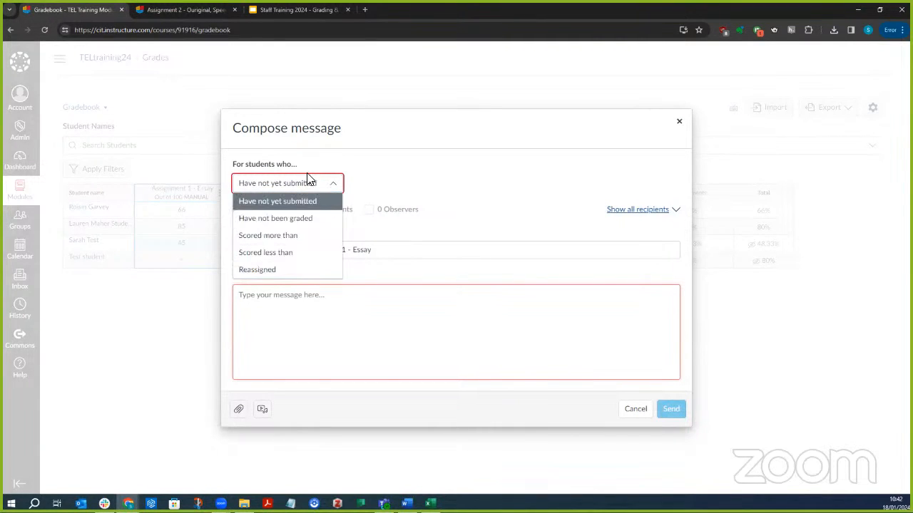
click(296, 253)
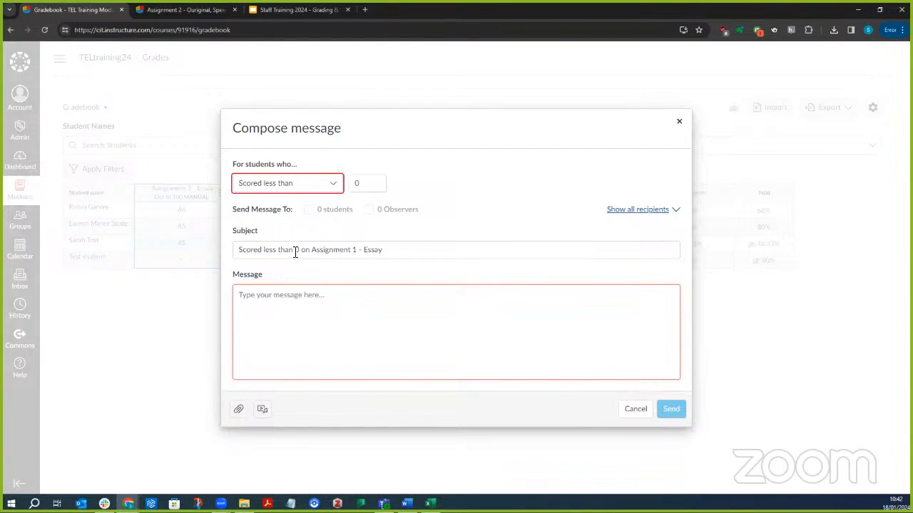
drag(376, 188, 338, 188)
key(BackSpace)
text(70)
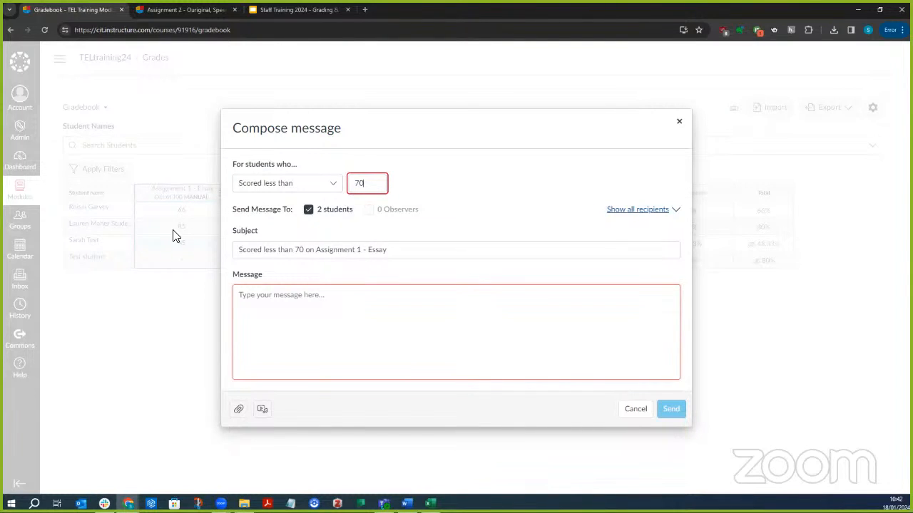
click(395, 314)
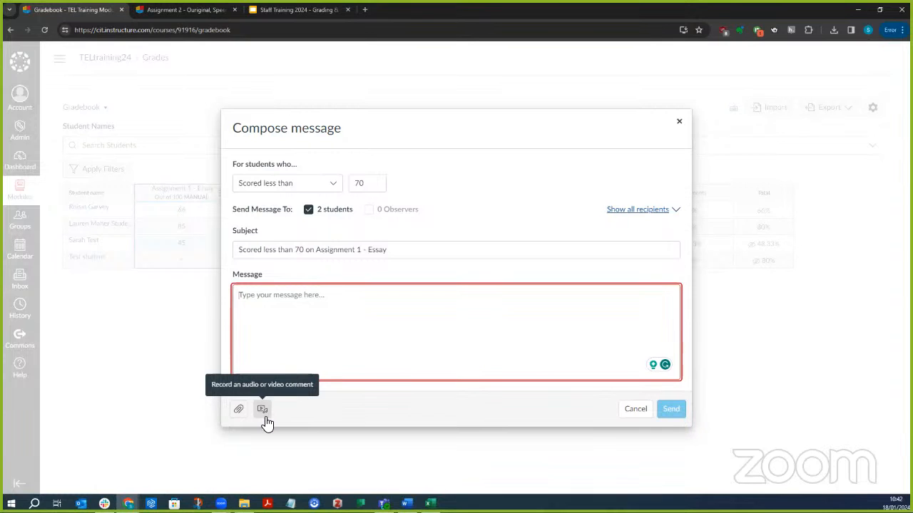
click(634, 411)
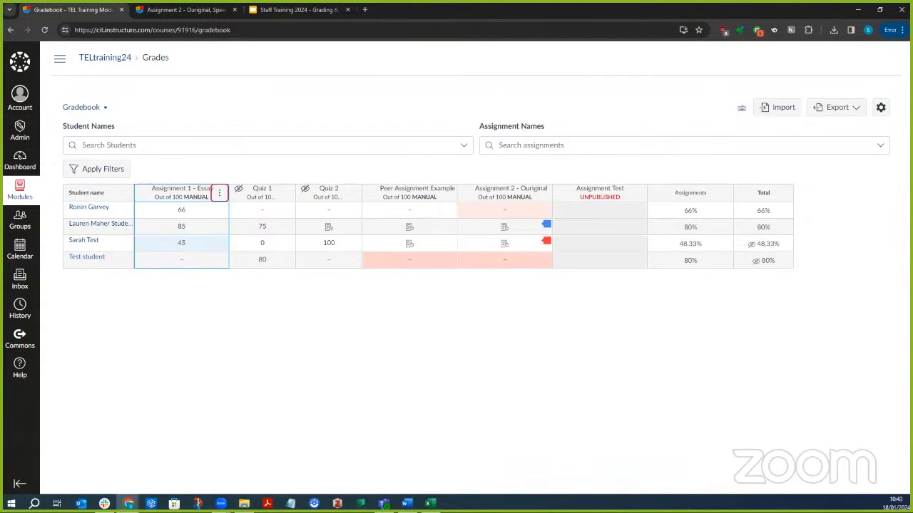
- Switch to the Staff Training 2024 presentation in Google Slides and show slide 8, the first Assessment Tips slide
click(363, 9)
scroll(89, 182, down, 2)
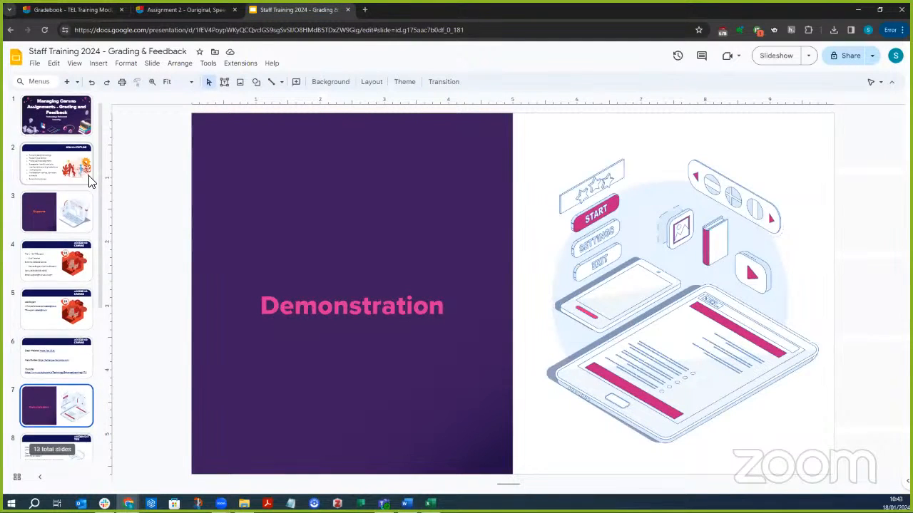
scroll(89, 182, down, 5)
click(84, 183)
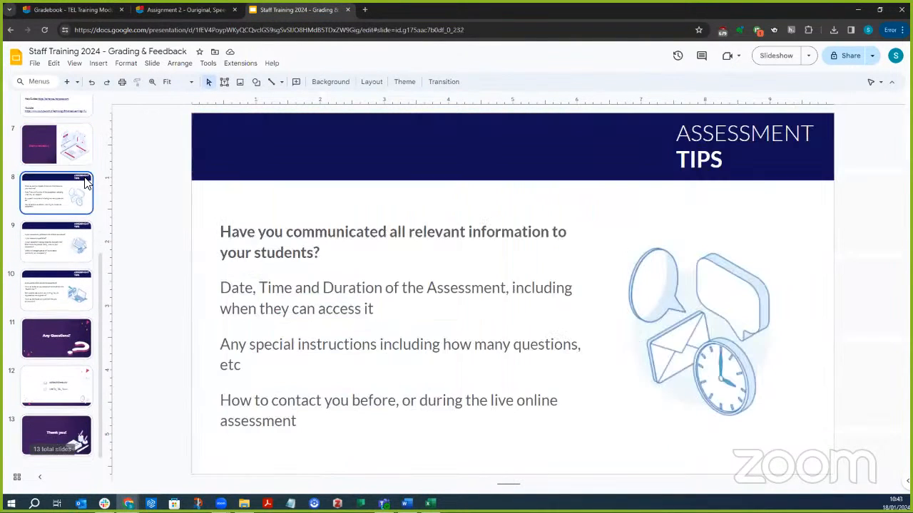